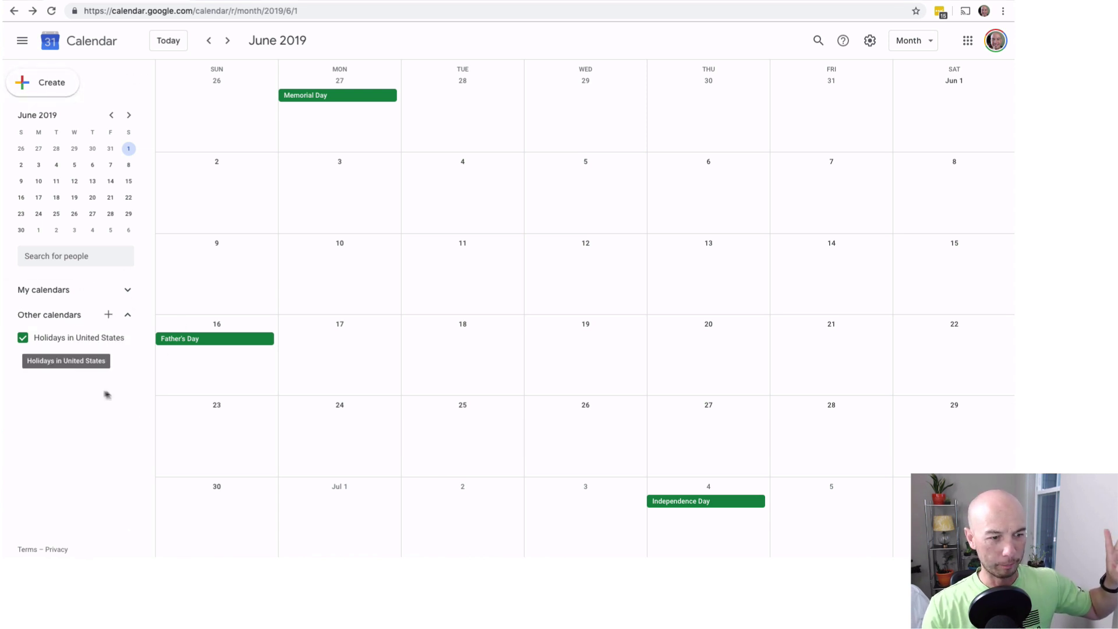
Step: Dismiss the add-calendar menu and start a new event on Monday June 3
click(111, 315)
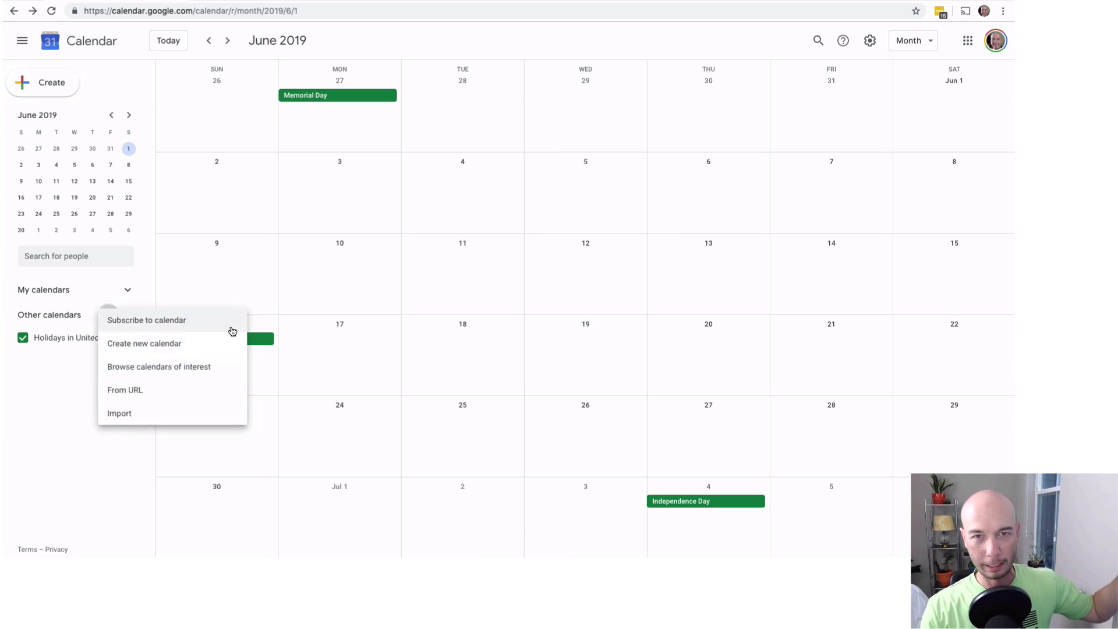
click(55, 421)
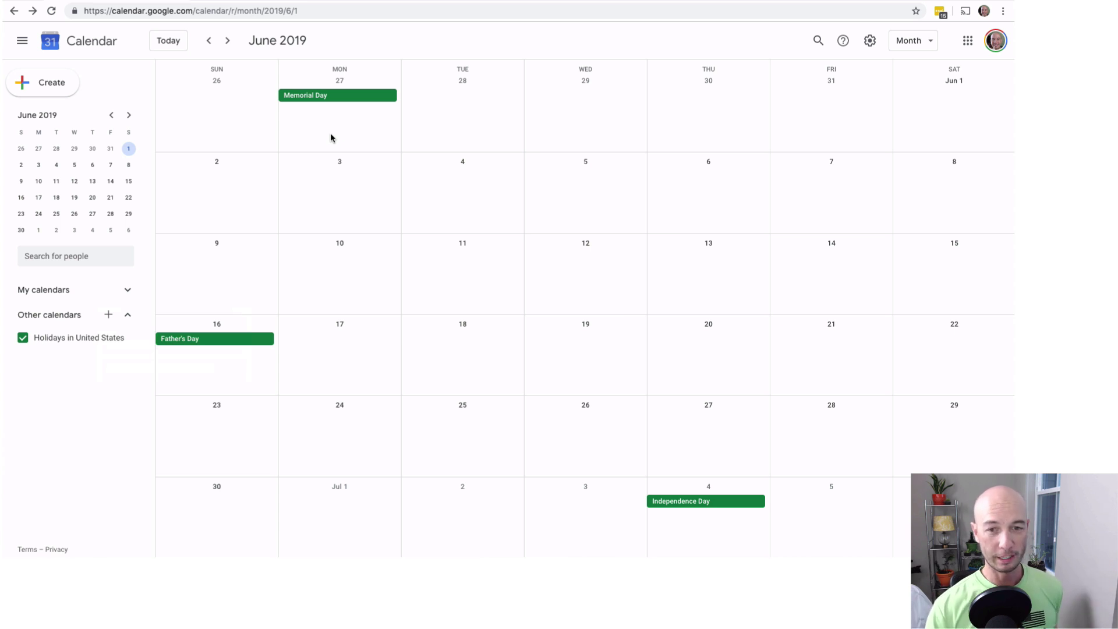
click(336, 182)
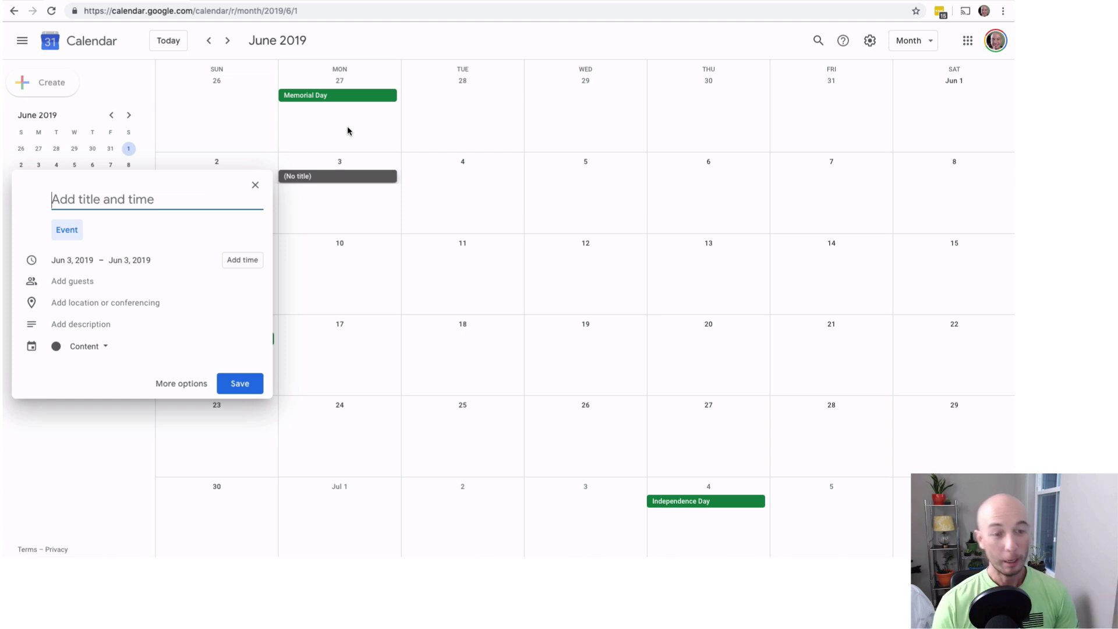
Step: Save an all-day 'Blog Post' event repeating weekly on Monday, coloured Basil green
text(B)
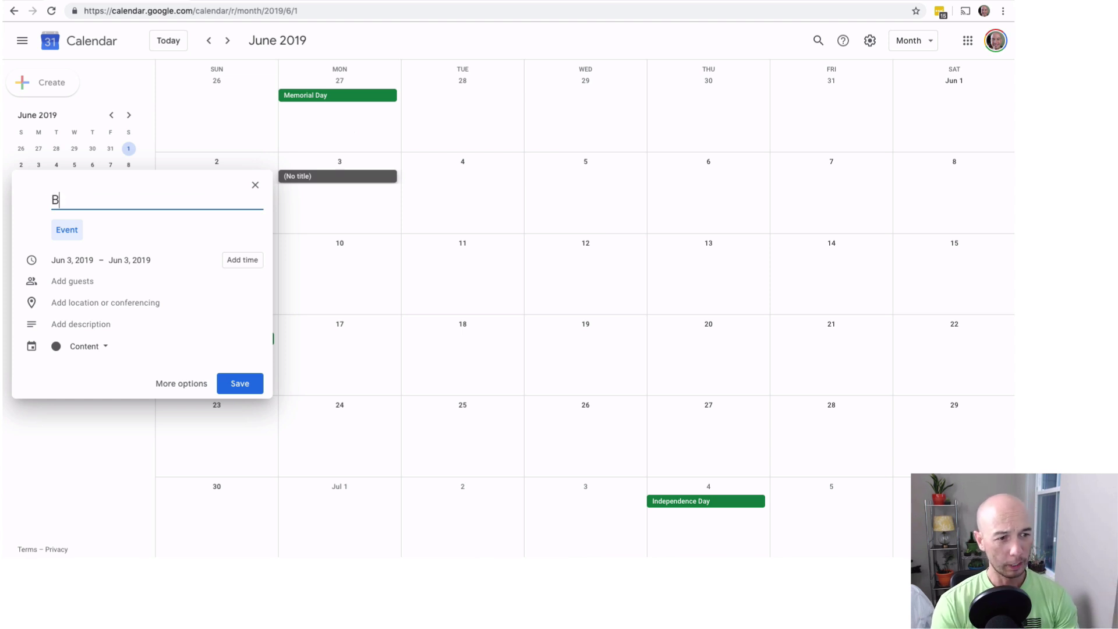
text(log Post)
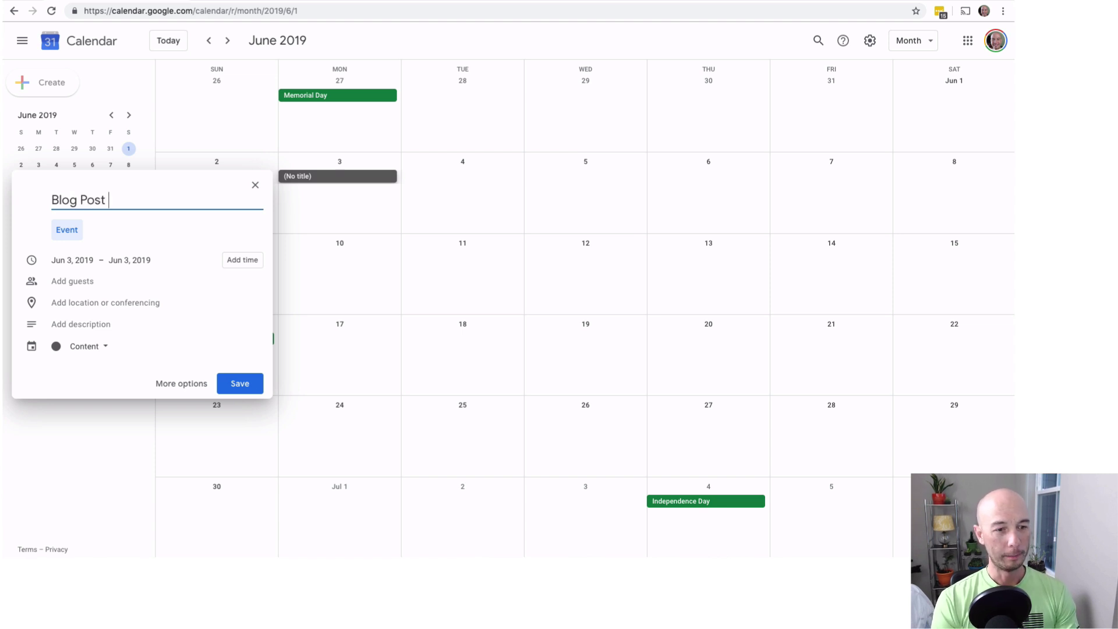
click(187, 384)
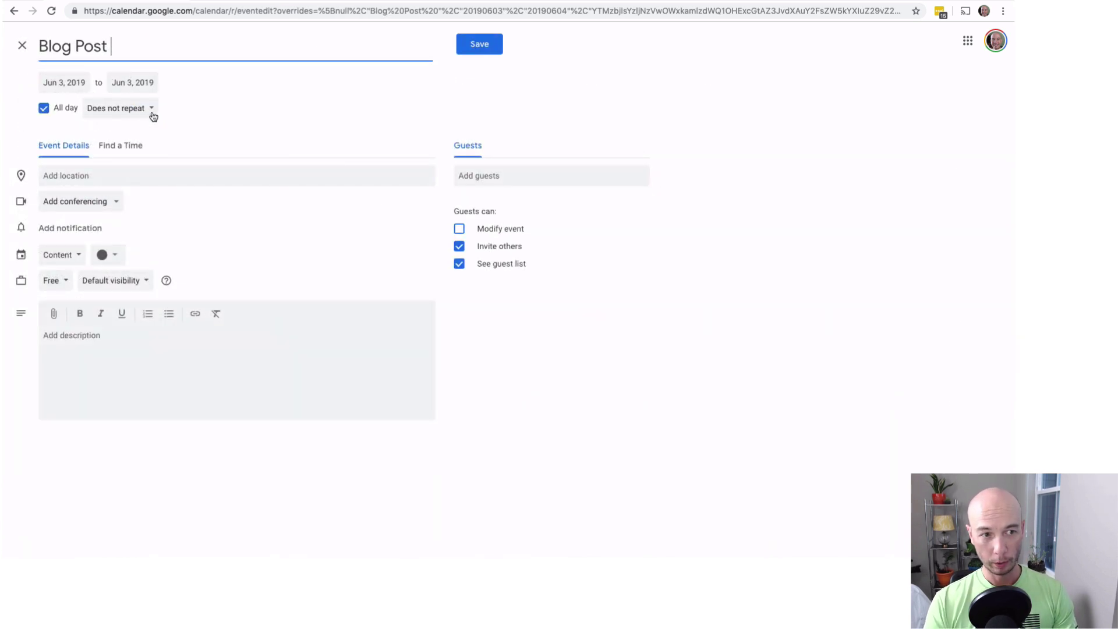
click(153, 115)
click(154, 151)
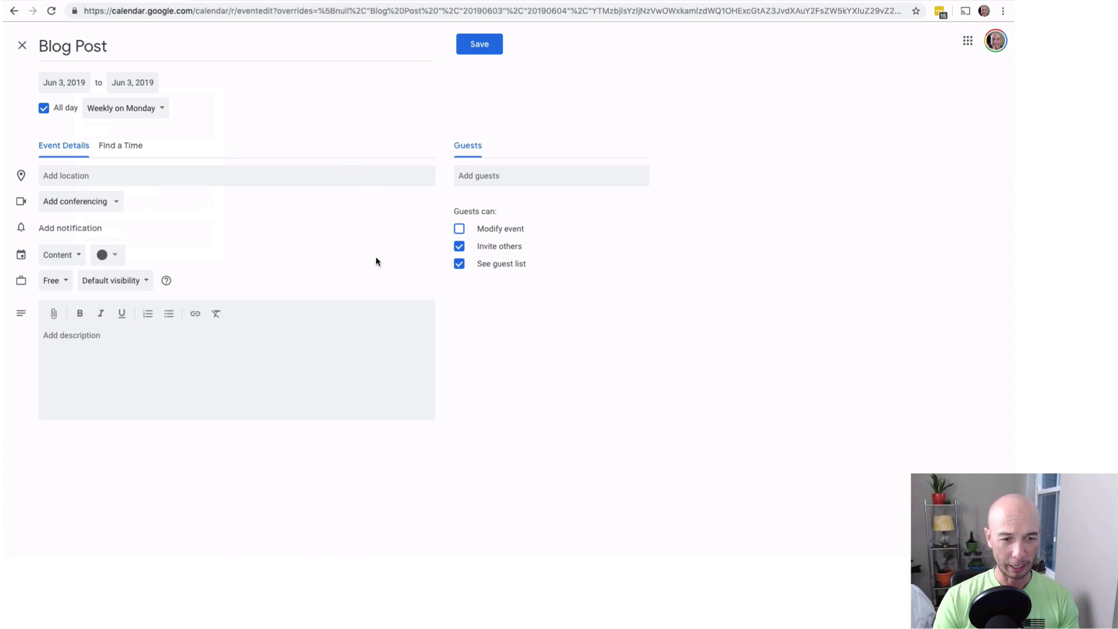
click(115, 254)
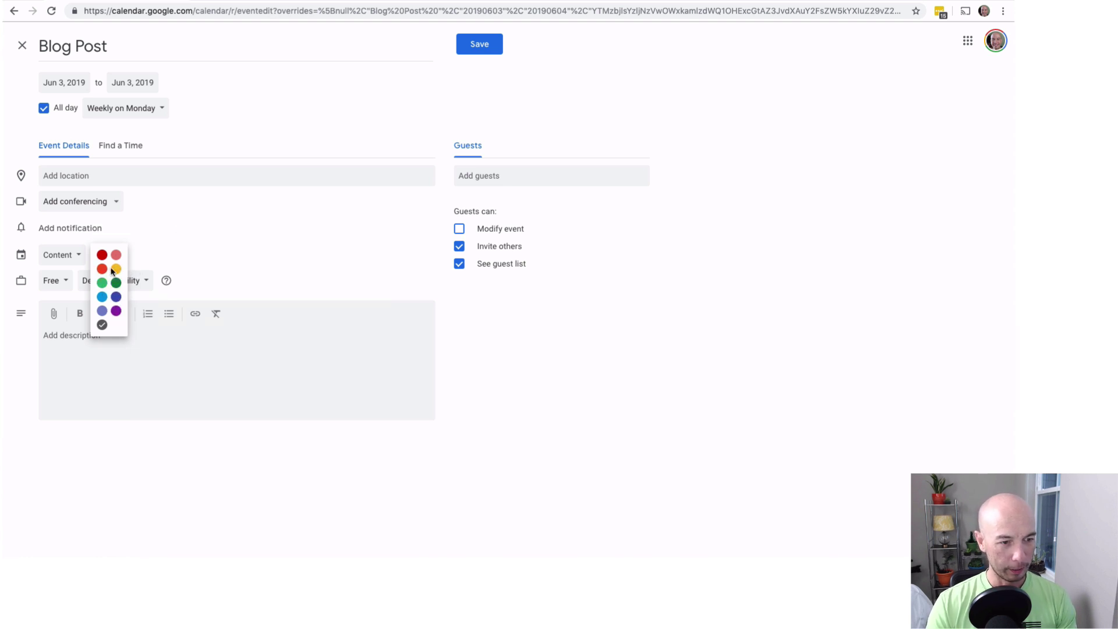
click(116, 284)
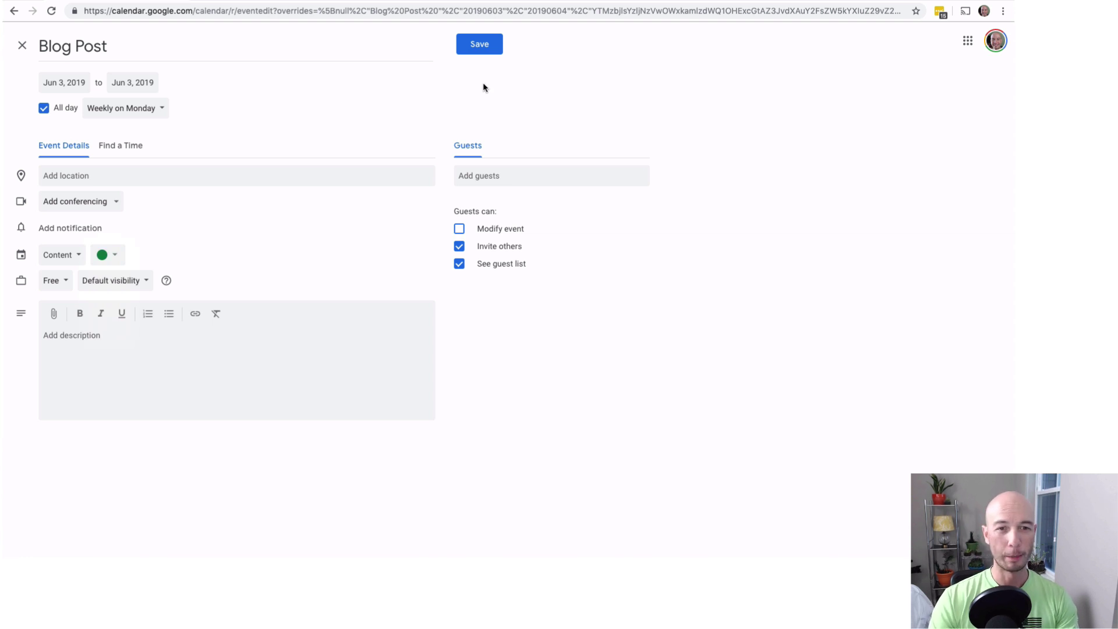
click(480, 47)
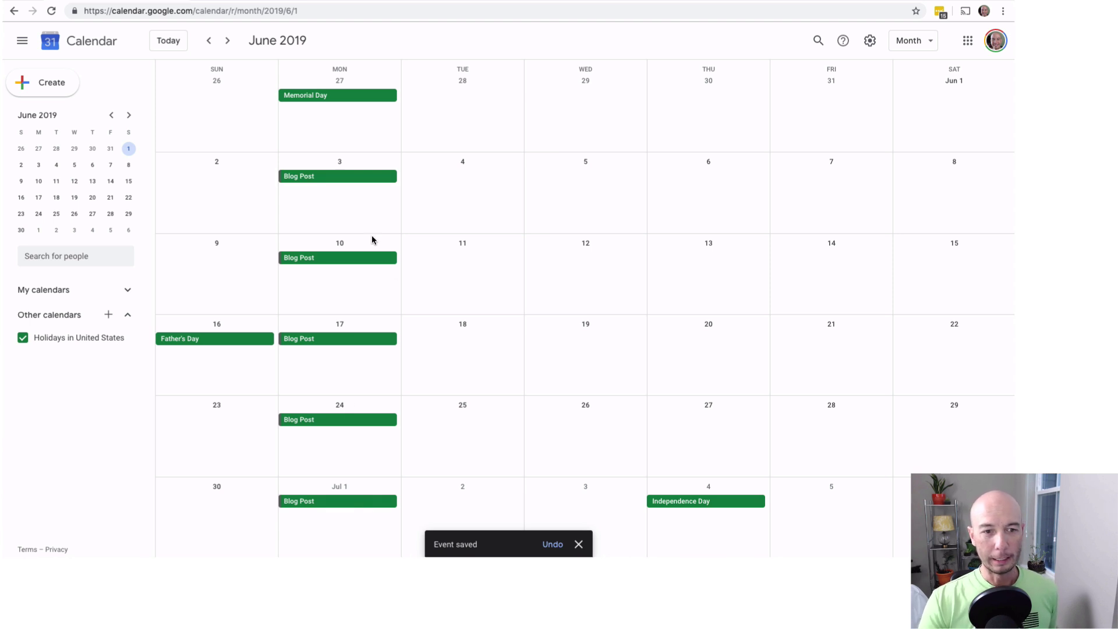
Step: Save a yellow 'Podcast' event on June 3 repeating weekly on Monday
click(355, 202)
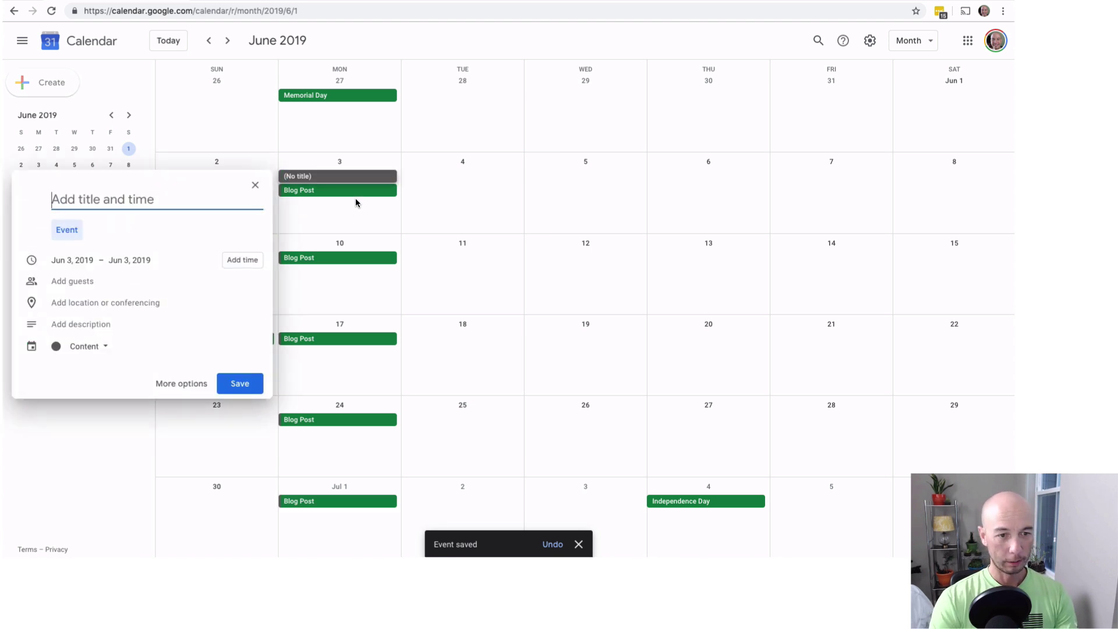
text(Podcast)
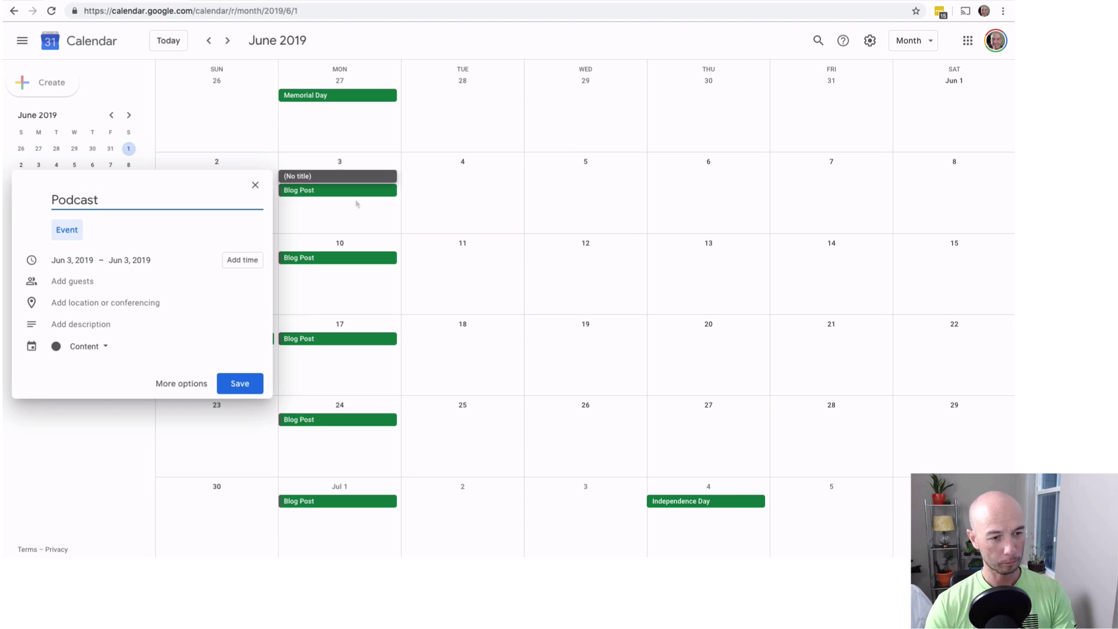
click(205, 383)
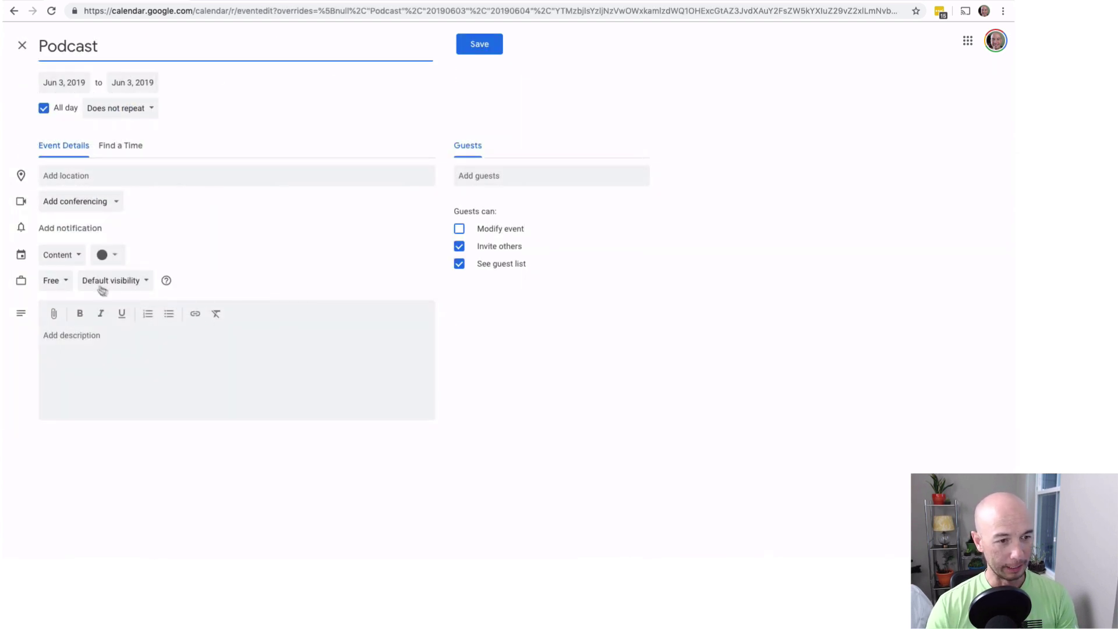
click(113, 255)
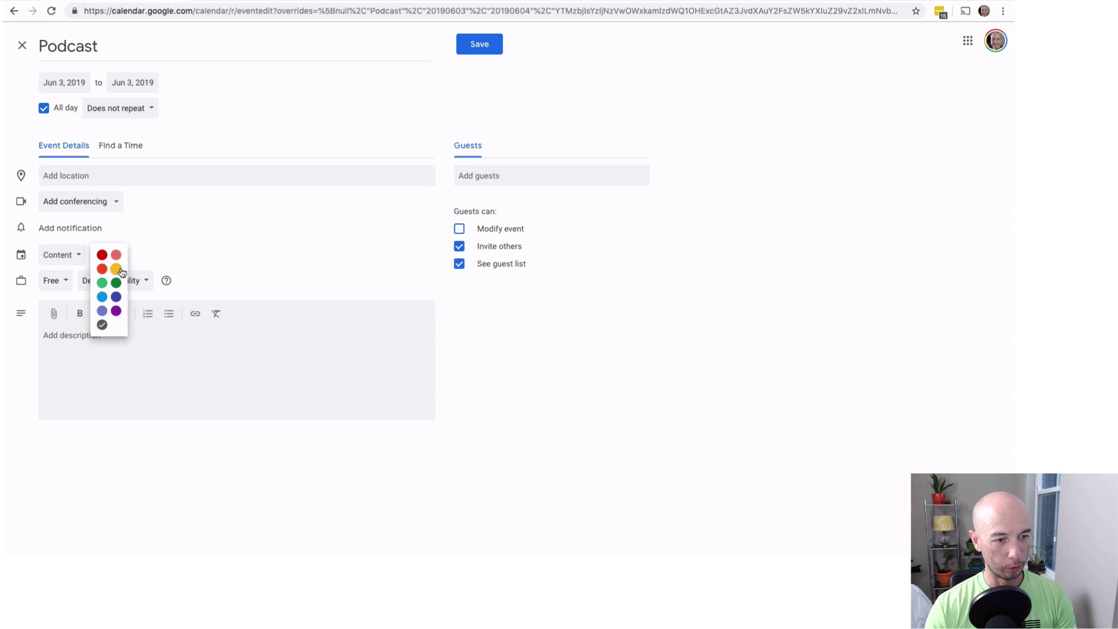
click(116, 269)
click(116, 111)
click(157, 152)
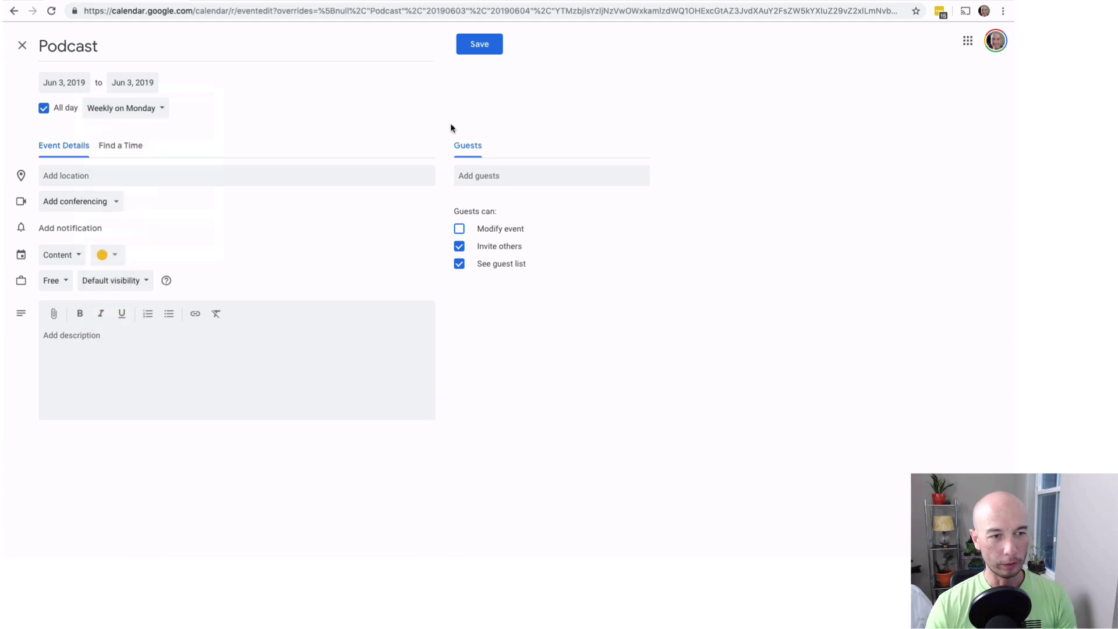
click(483, 50)
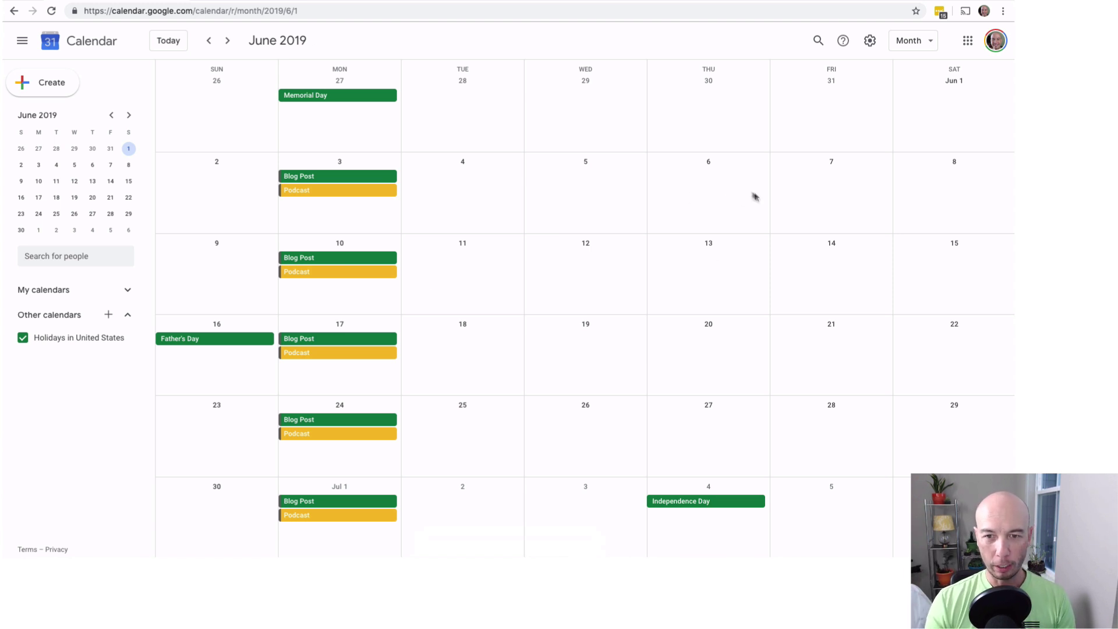
click(681, 175)
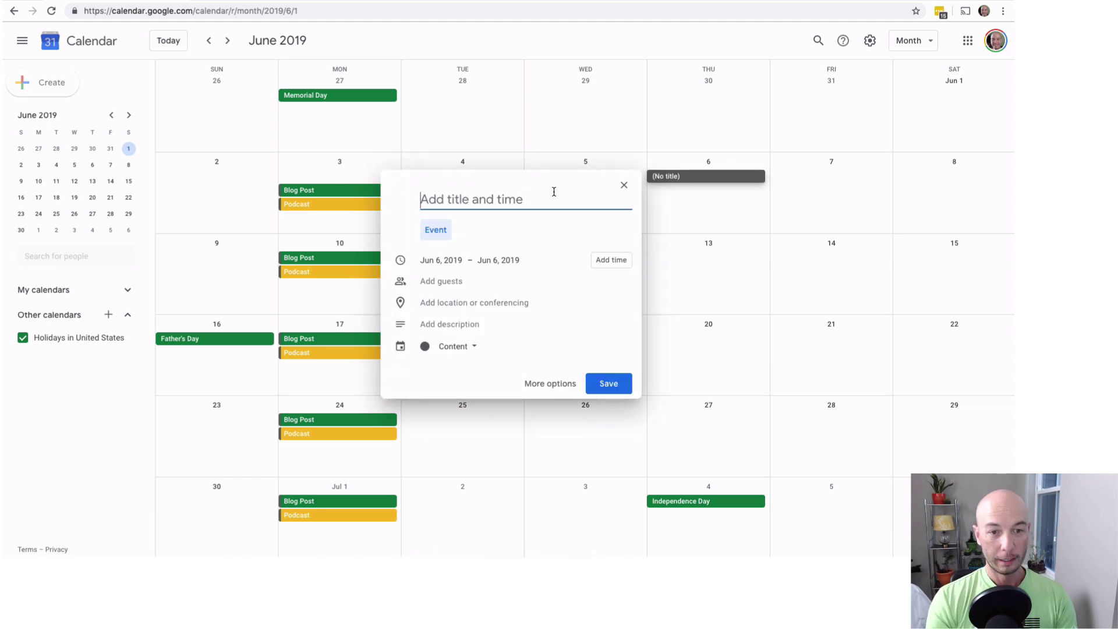
text(Podca)
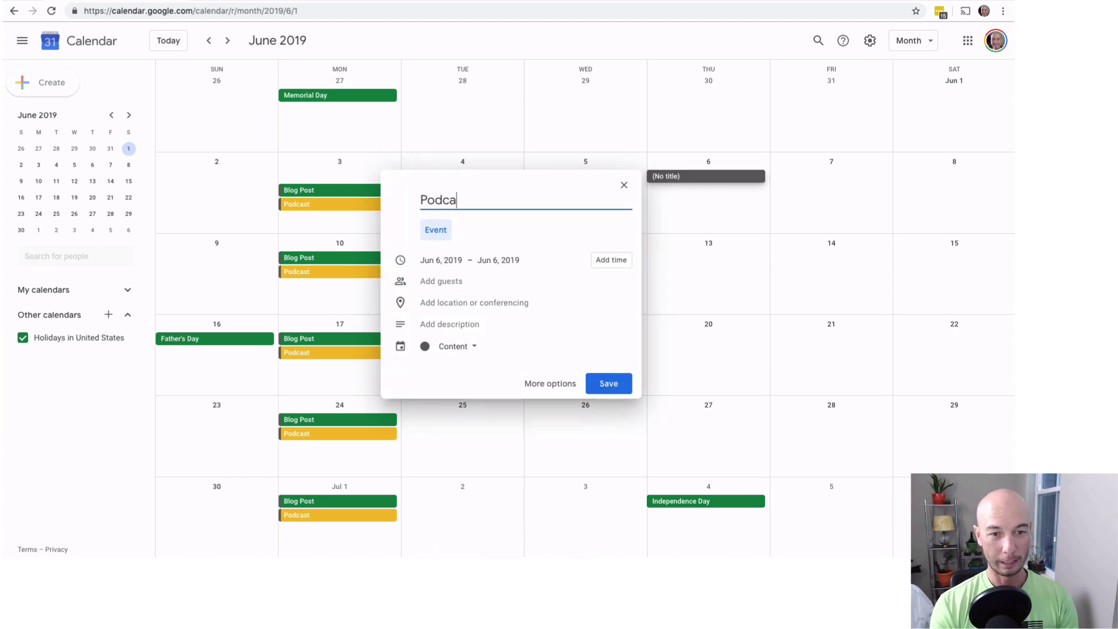
text(st)
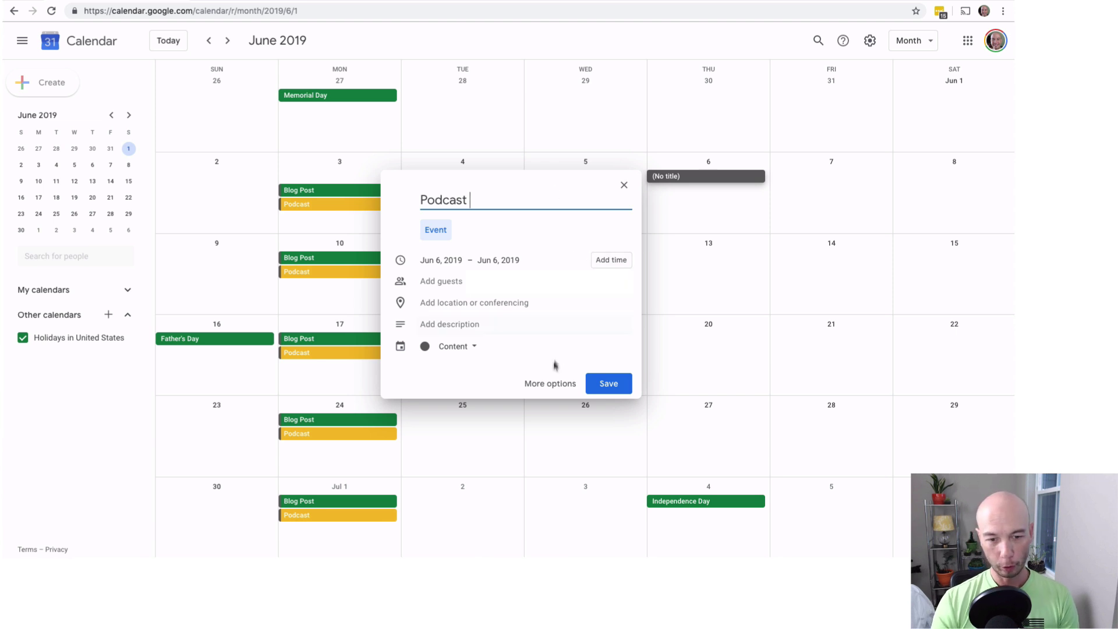
click(550, 384)
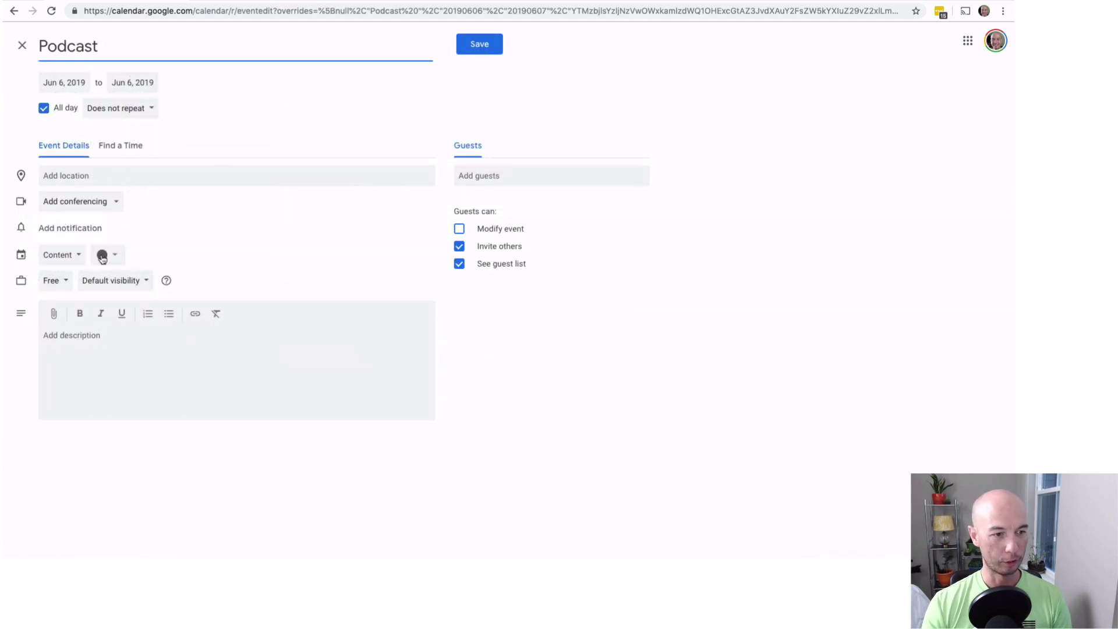
click(106, 260)
click(121, 271)
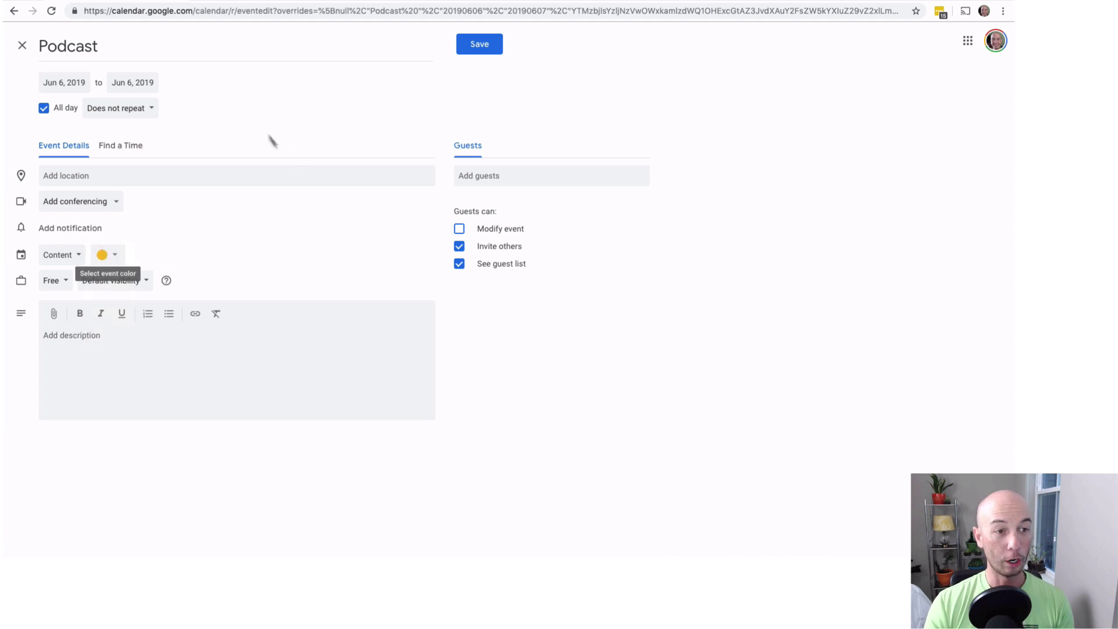
click(24, 47)
click(552, 309)
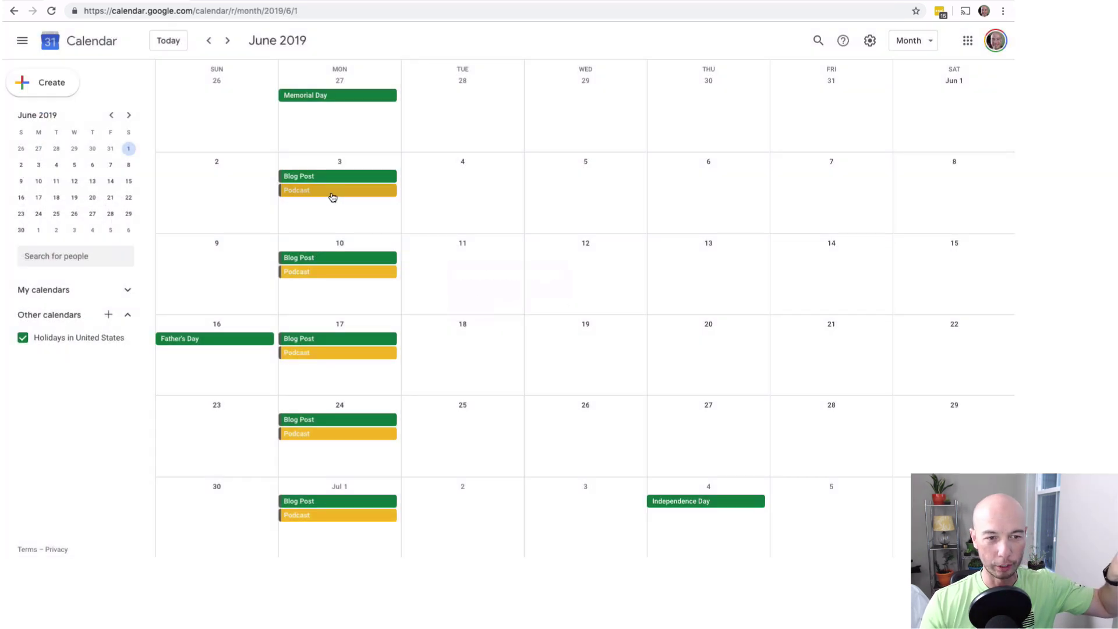
Step: Change the Podcast recurrence to custom Monday and Thursday, saving it for all events
click(333, 192)
click(162, 197)
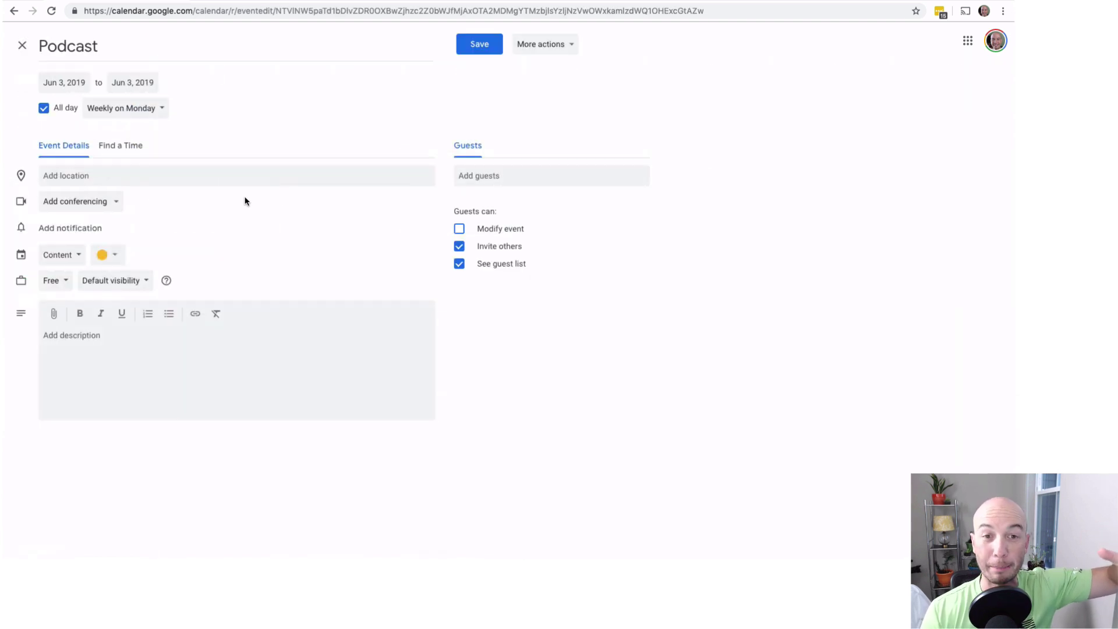
click(164, 112)
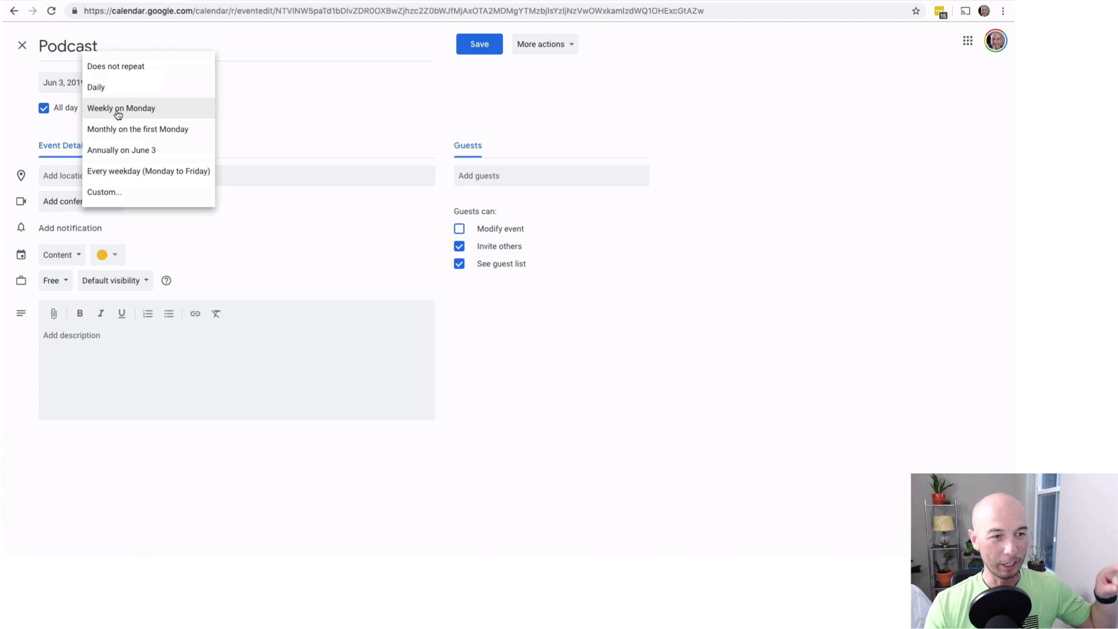
click(119, 202)
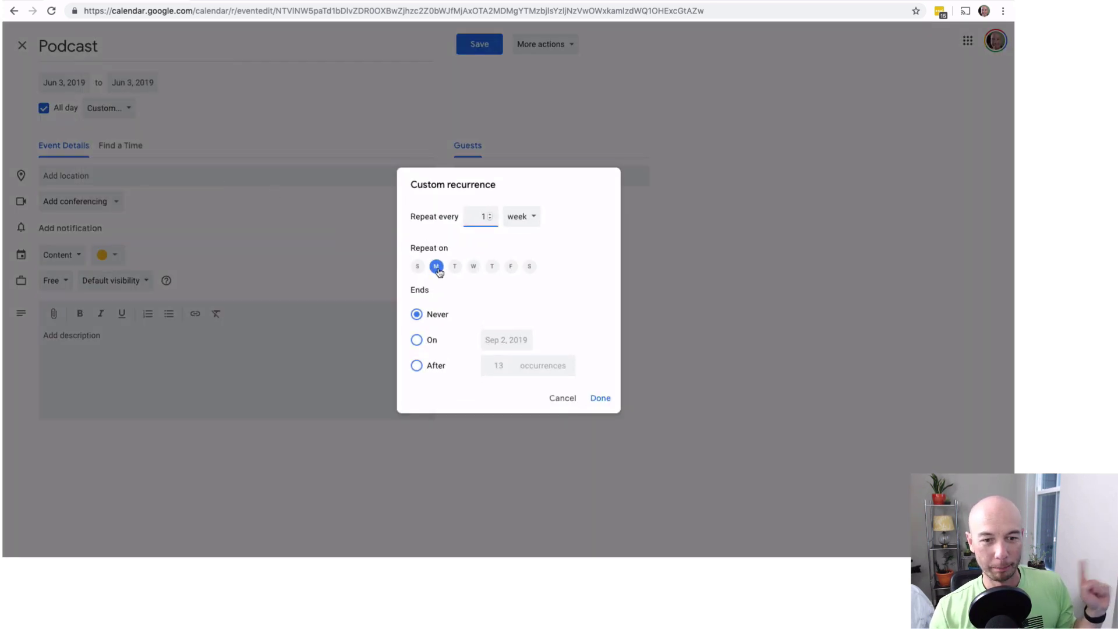
click(493, 268)
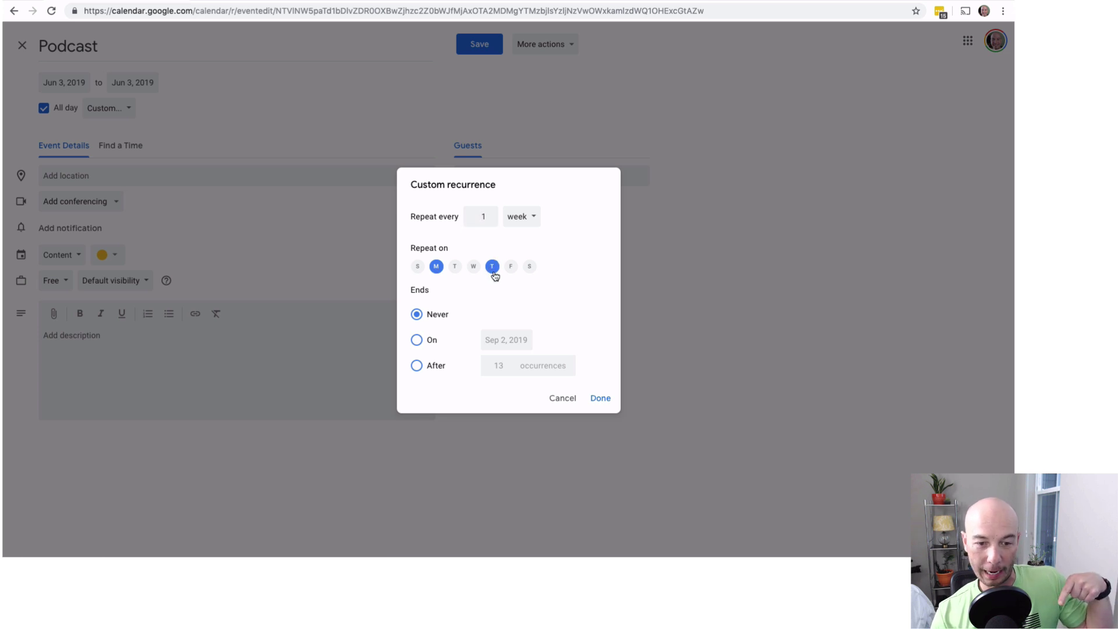
click(600, 398)
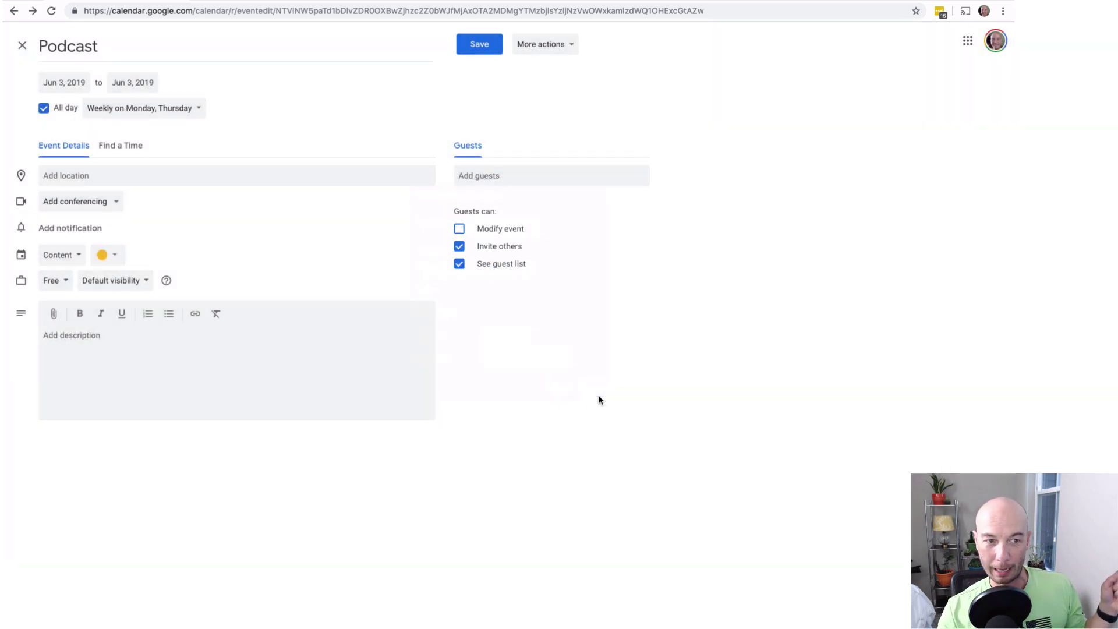
click(475, 48)
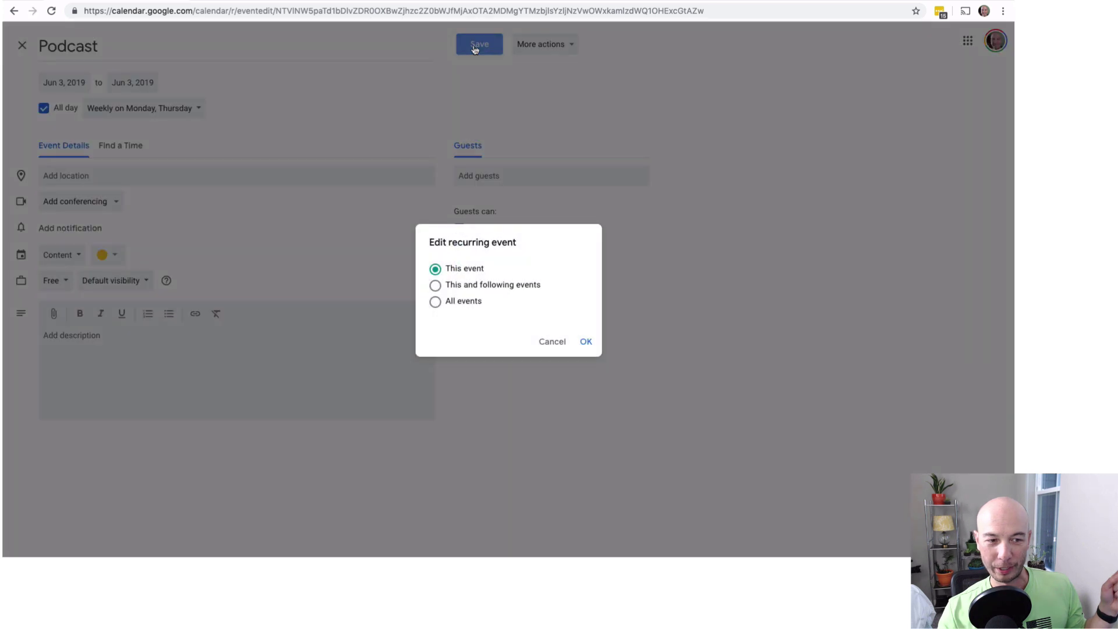
click(442, 304)
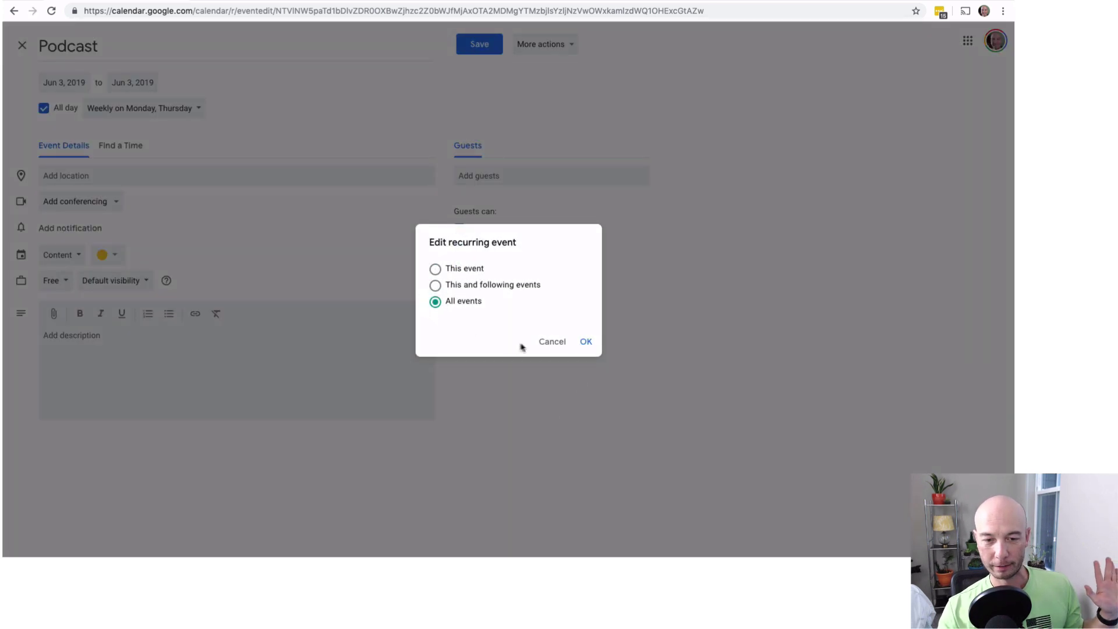
click(585, 342)
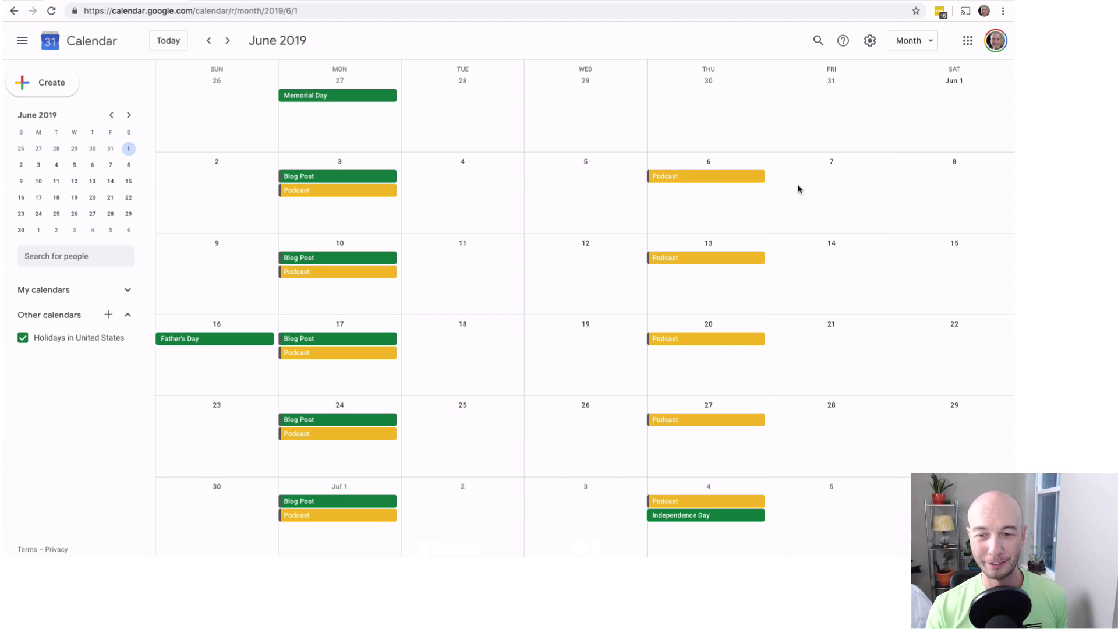
Step: Start a June 7 event titled 'Email NSP - Weekly Wrap'
click(797, 179)
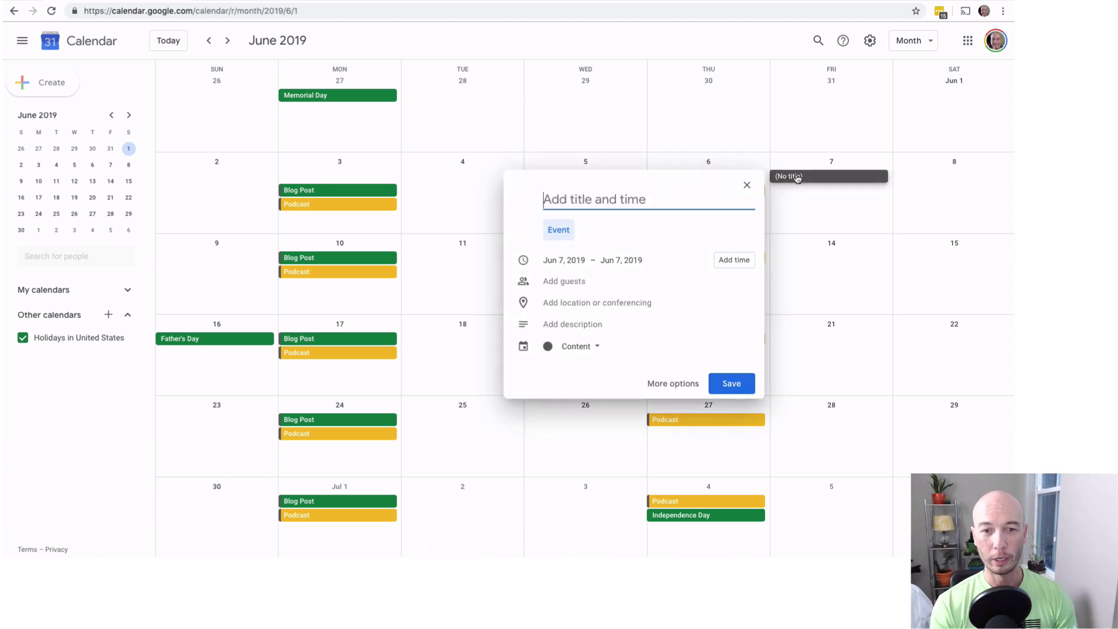
text(Email)
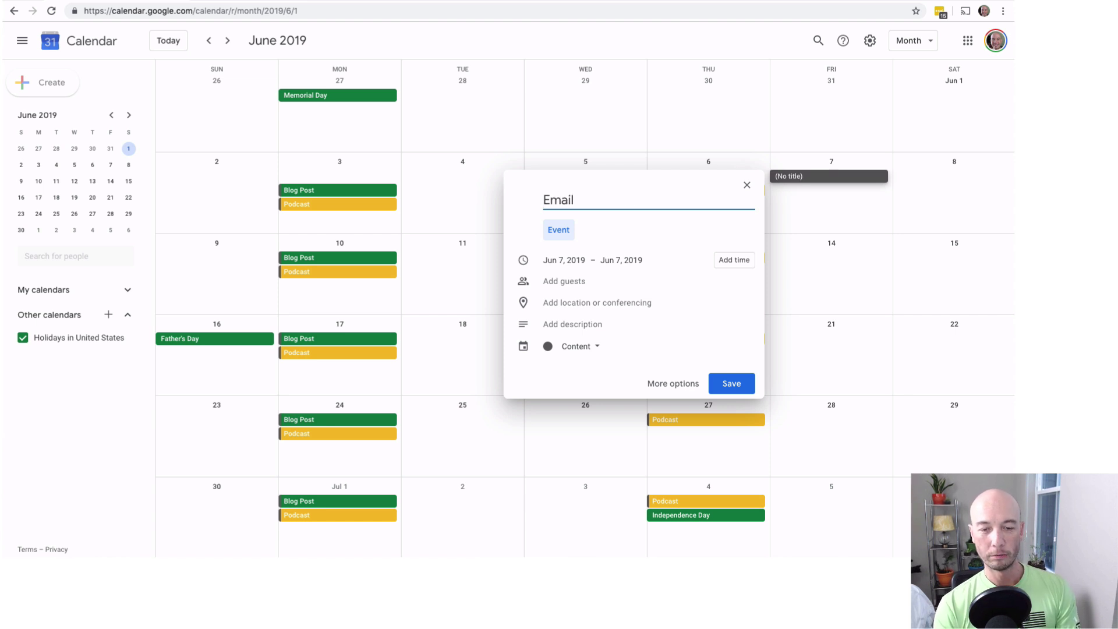
text( N)
text(e)
key(BackSpace)
key(BackSpace)
text(NSP)
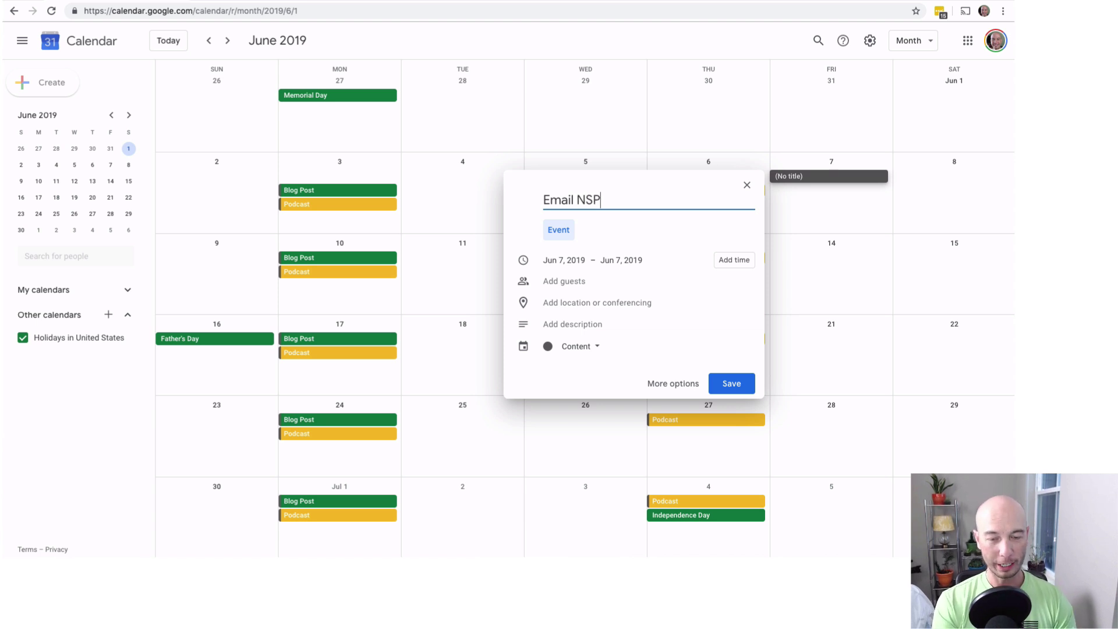
text( -)
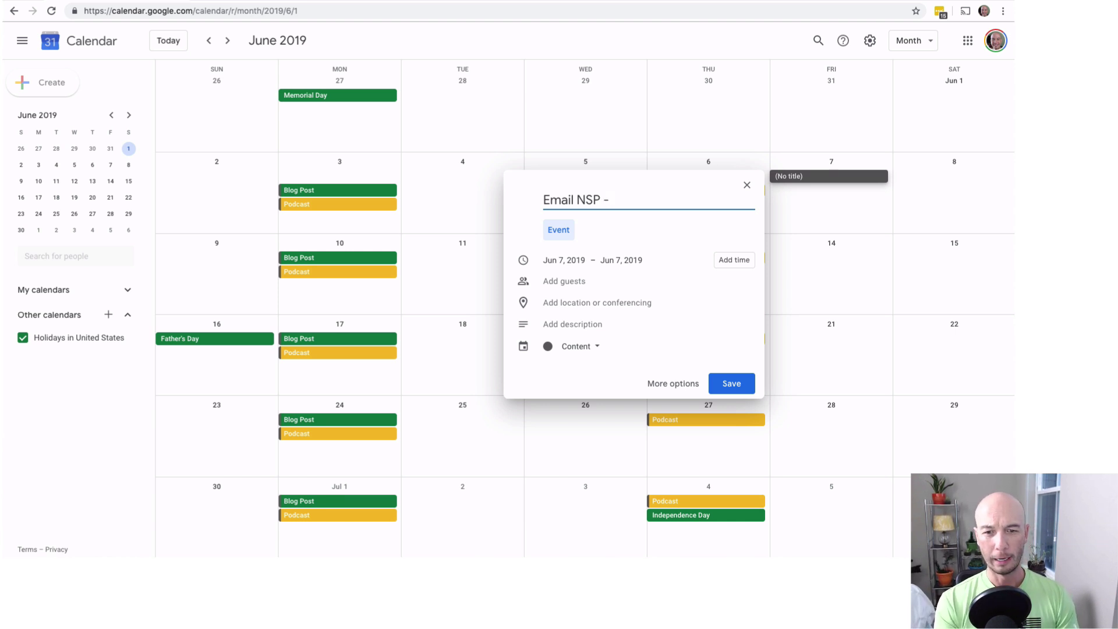
text( Weekly)
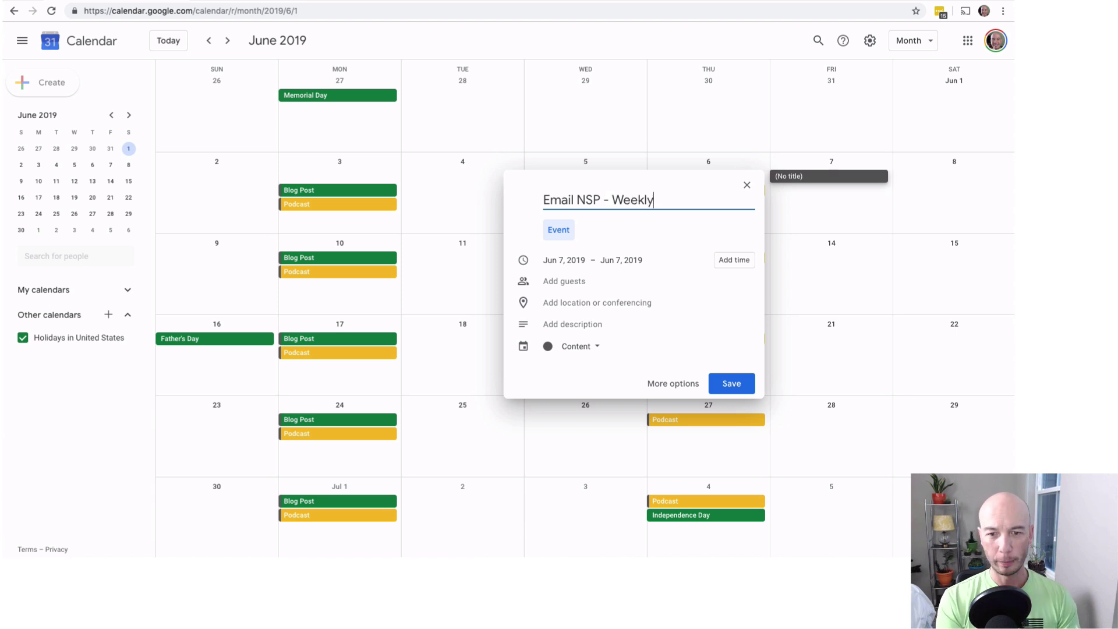
text( Wrap)
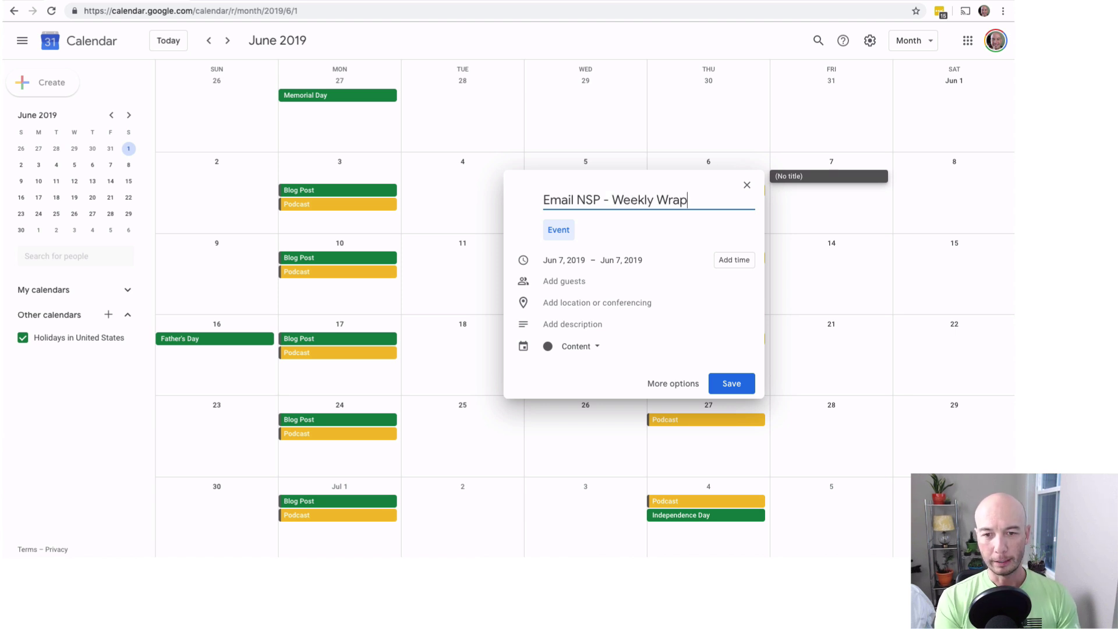
Step: Open the full details page for the Email NSP - Weekly Wrap draft
click(688, 384)
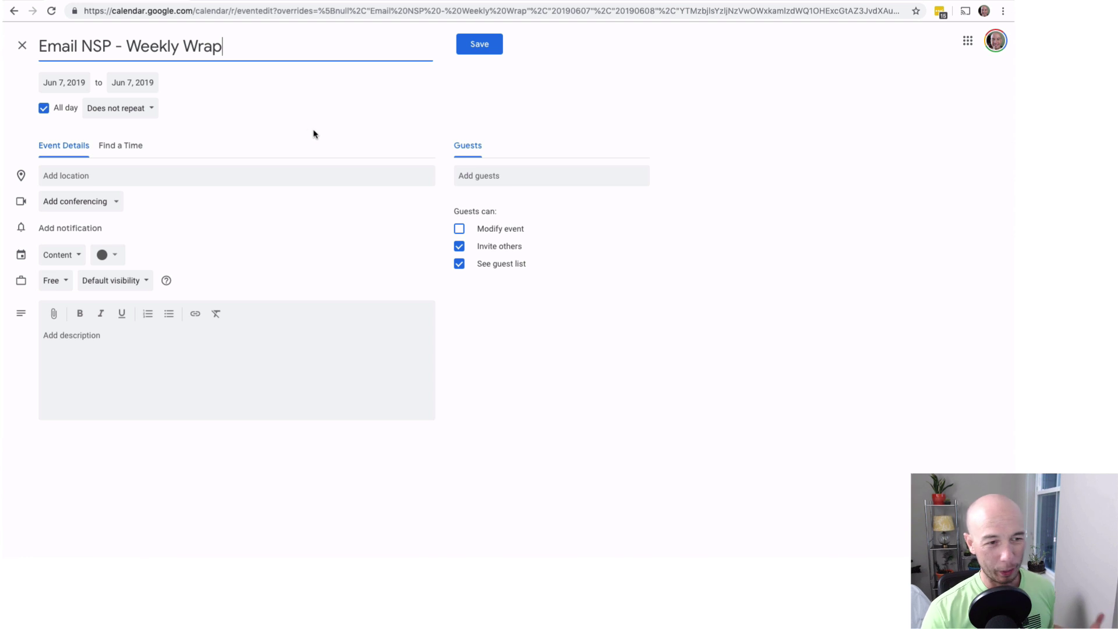
Step: Set the Email NSP - Weekly Wrap event to repeat weekly on Friday
click(154, 113)
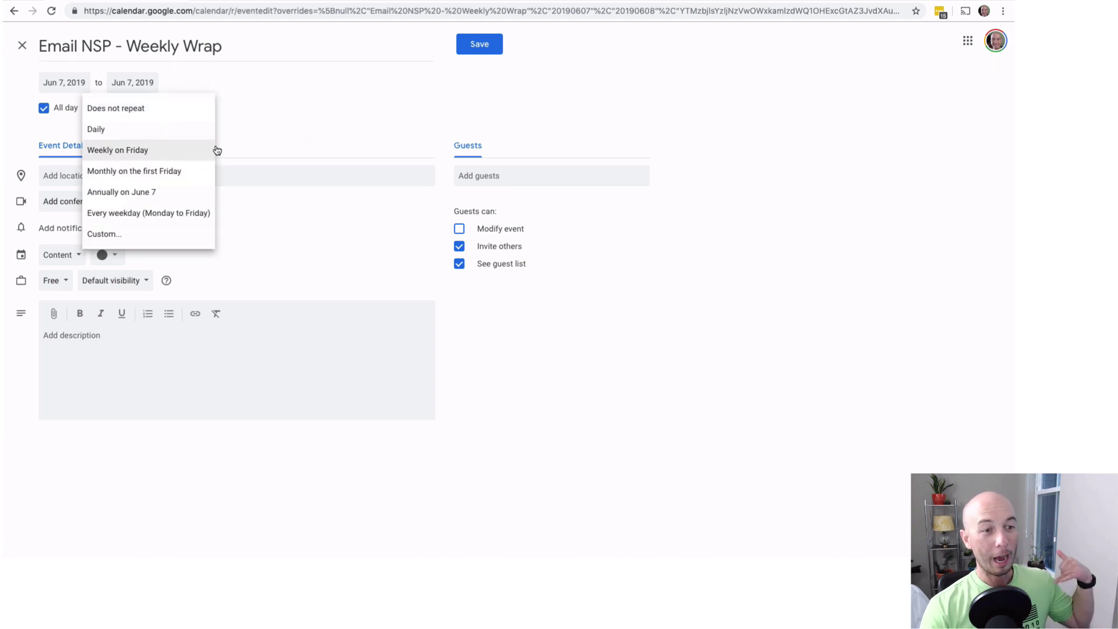
click(174, 151)
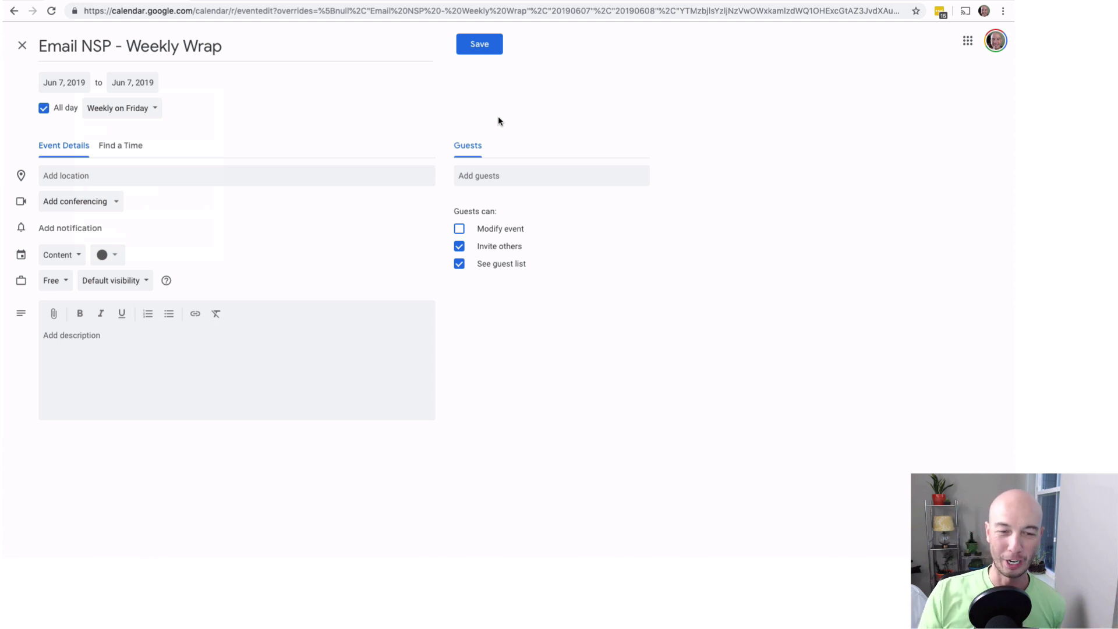
Step: Save the Friday Email NSP event, then add a 'YouTube Video' event repeating Mondays from June 3
click(482, 45)
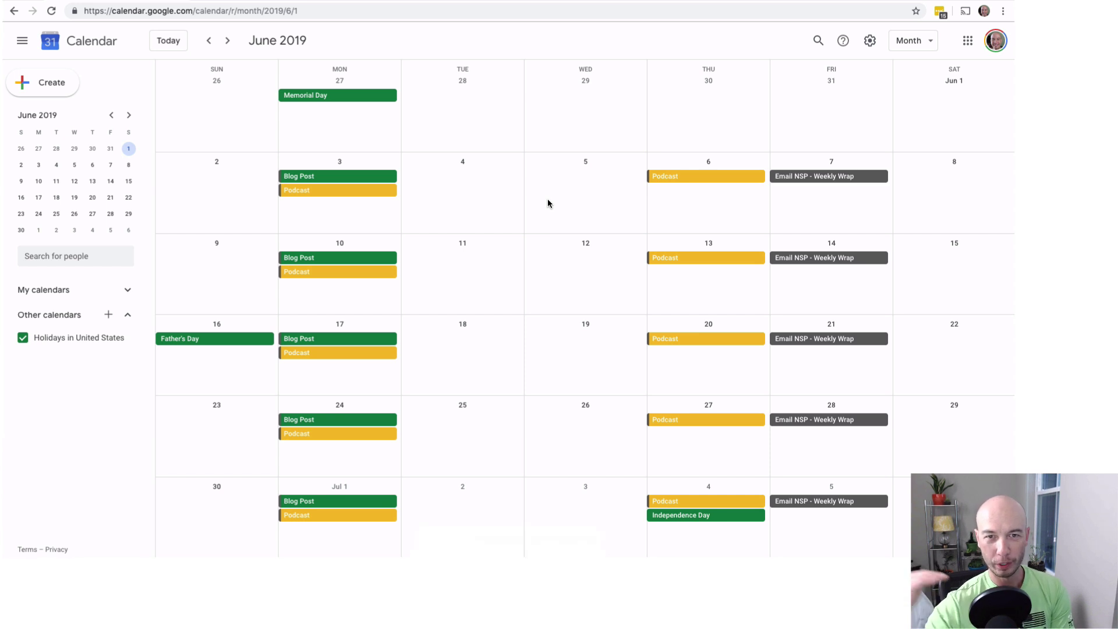
click(348, 158)
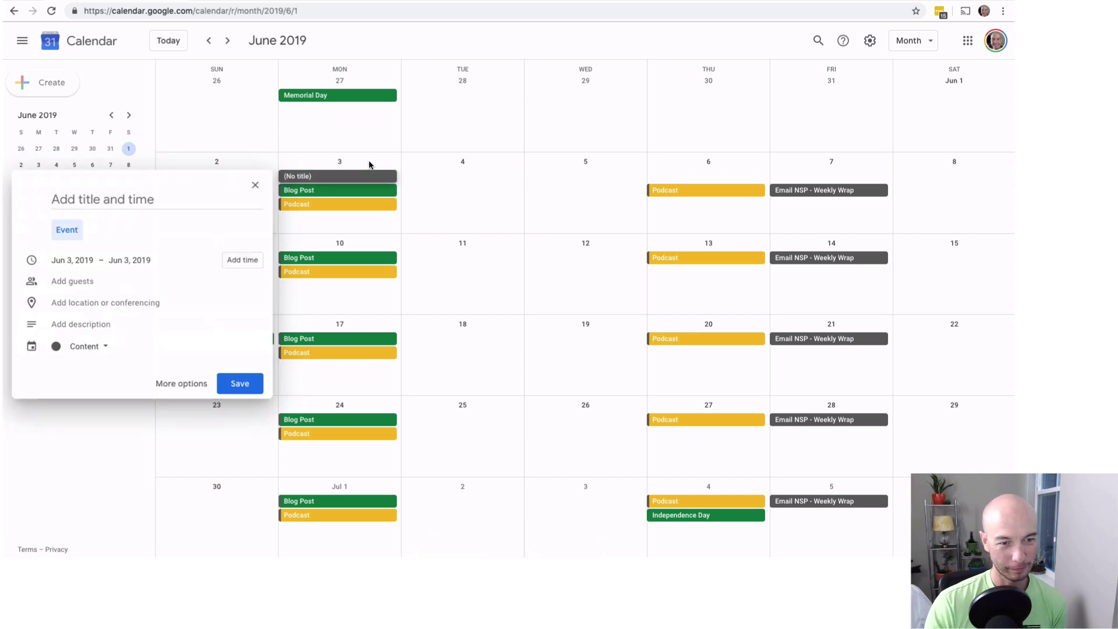
text(YouTube Video)
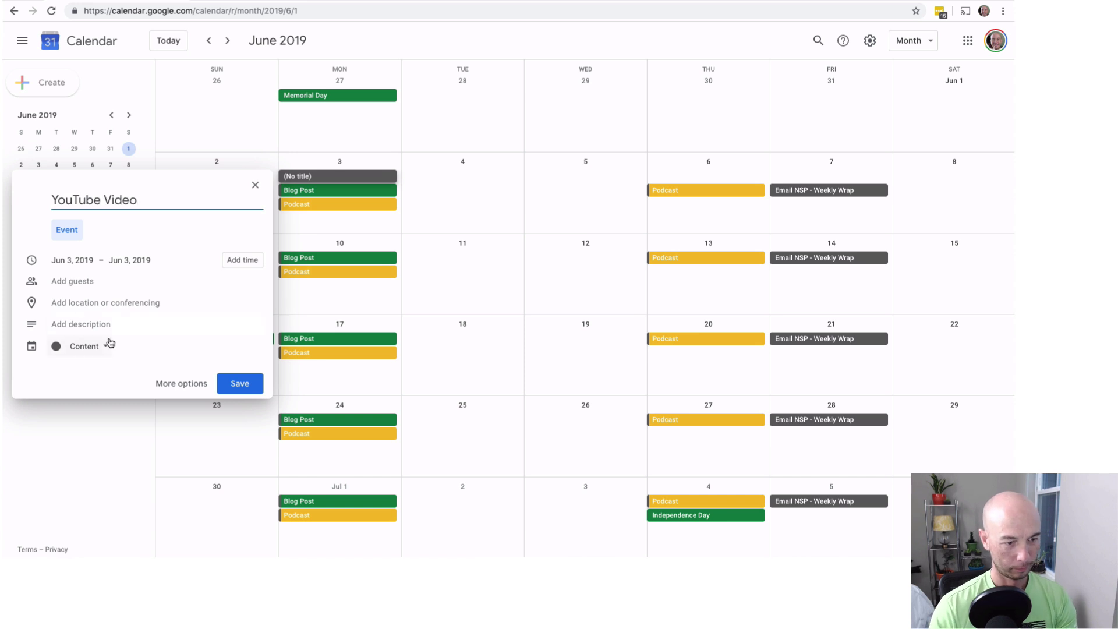
click(181, 383)
click(117, 110)
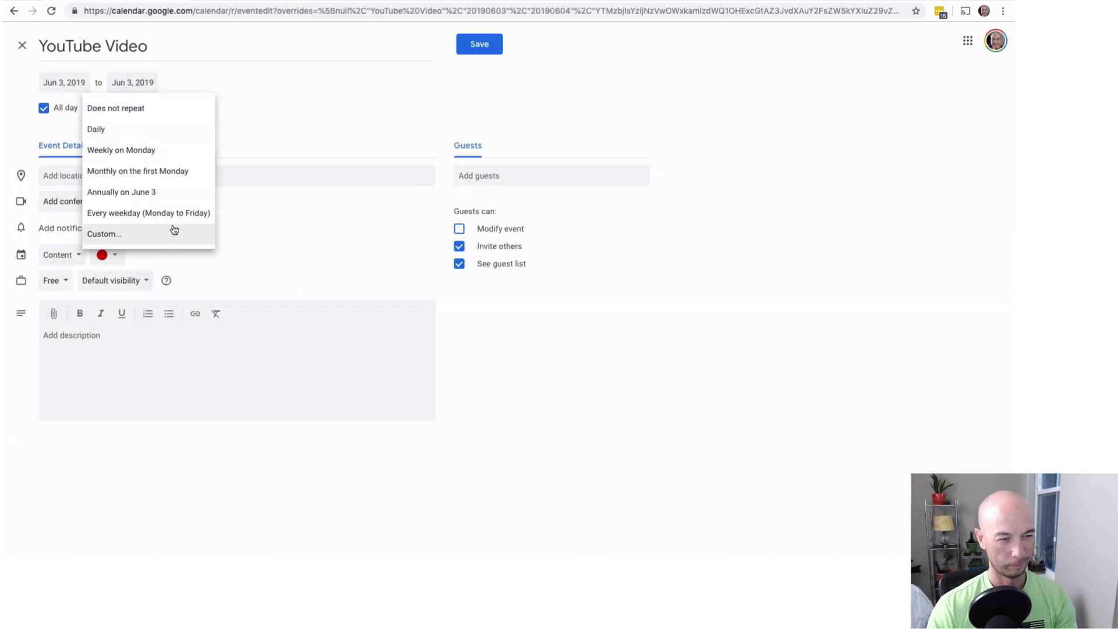
click(121, 149)
click(481, 45)
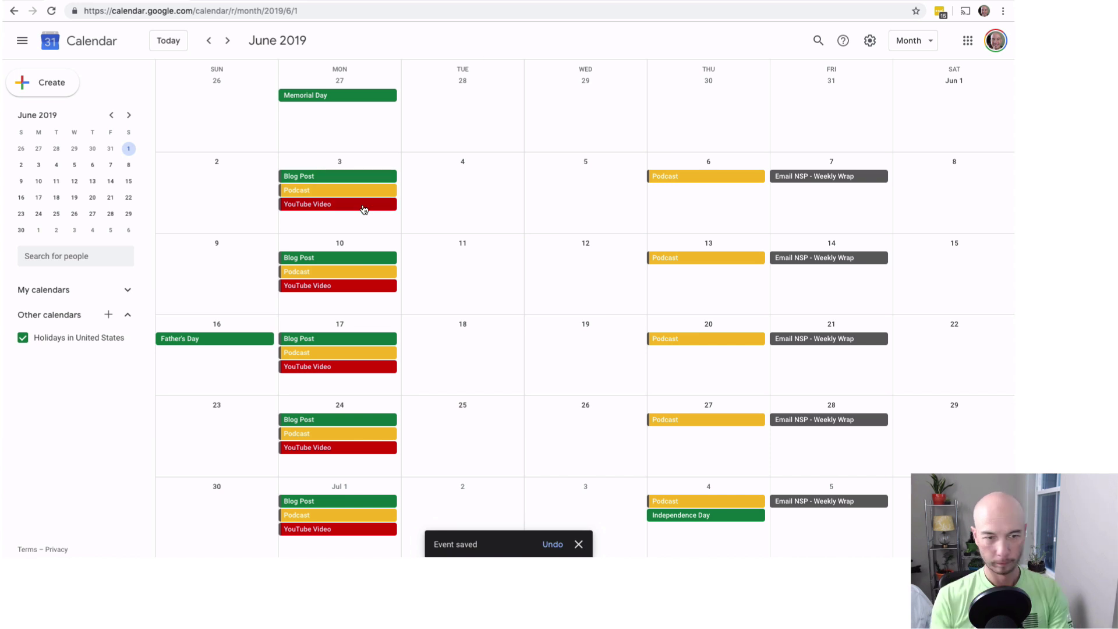
Step: Save a 'NSP Email - Blog Post Link' event on June 3 repeating weekly on Monday
click(361, 165)
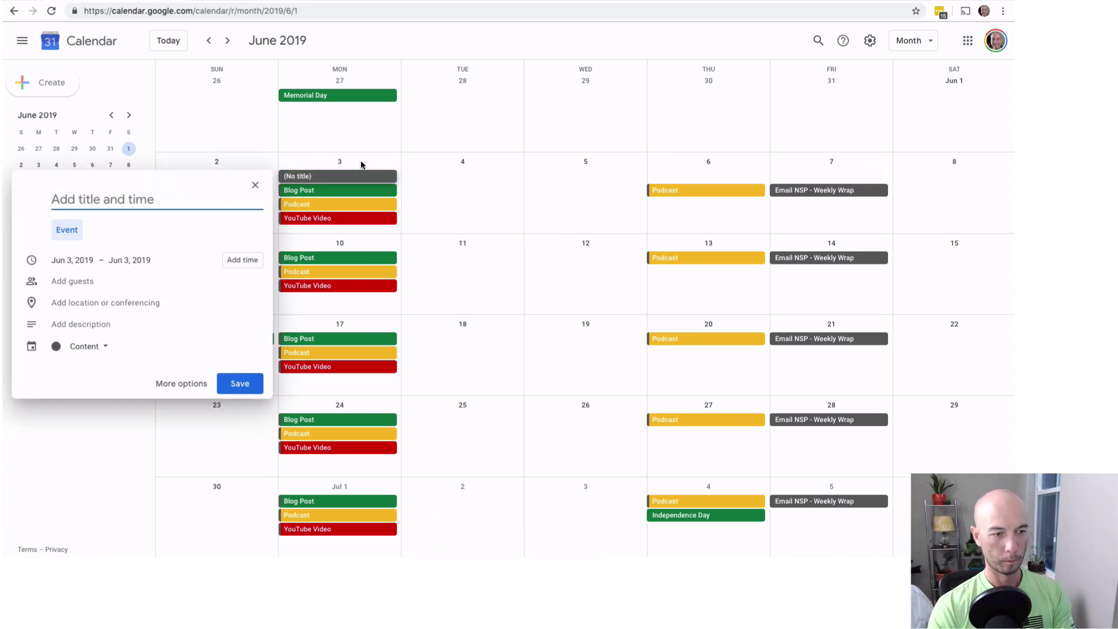
text(NSP Email - Blog Post Link)
click(181, 383)
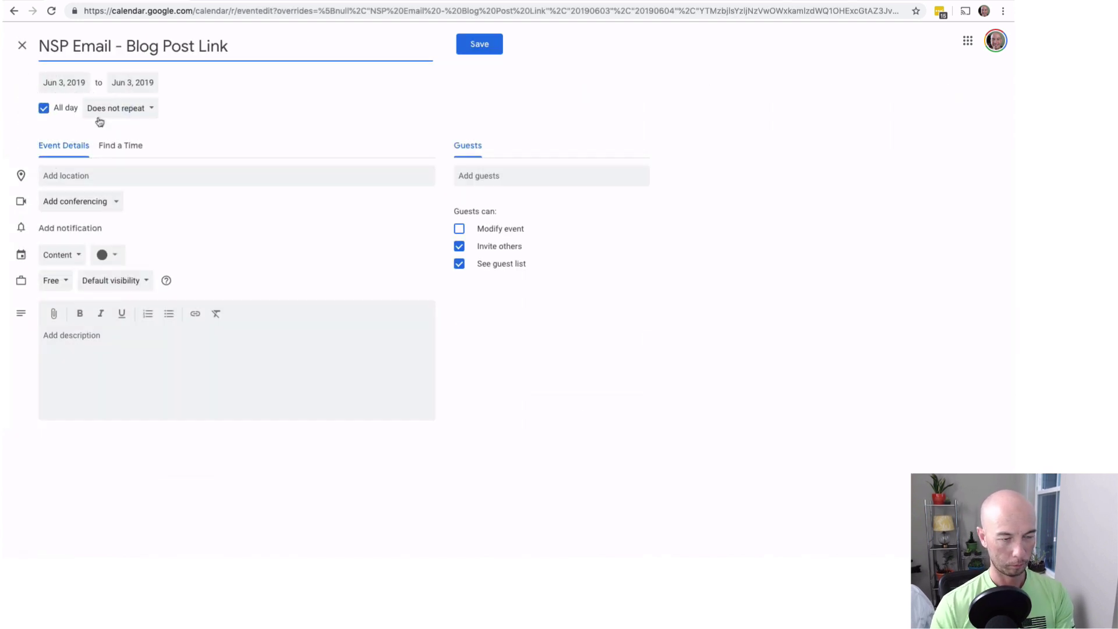
click(117, 107)
click(134, 150)
click(474, 42)
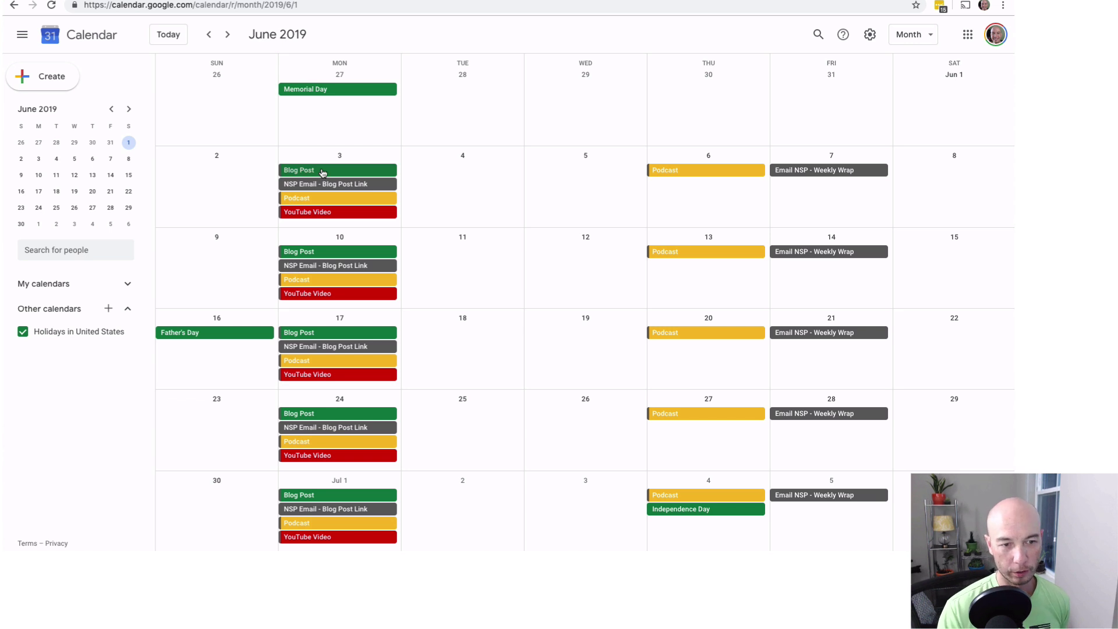
Step: Open the June 3 Blog Post event for editing and prefix its title with 'Zero Search Volume -'
click(322, 171)
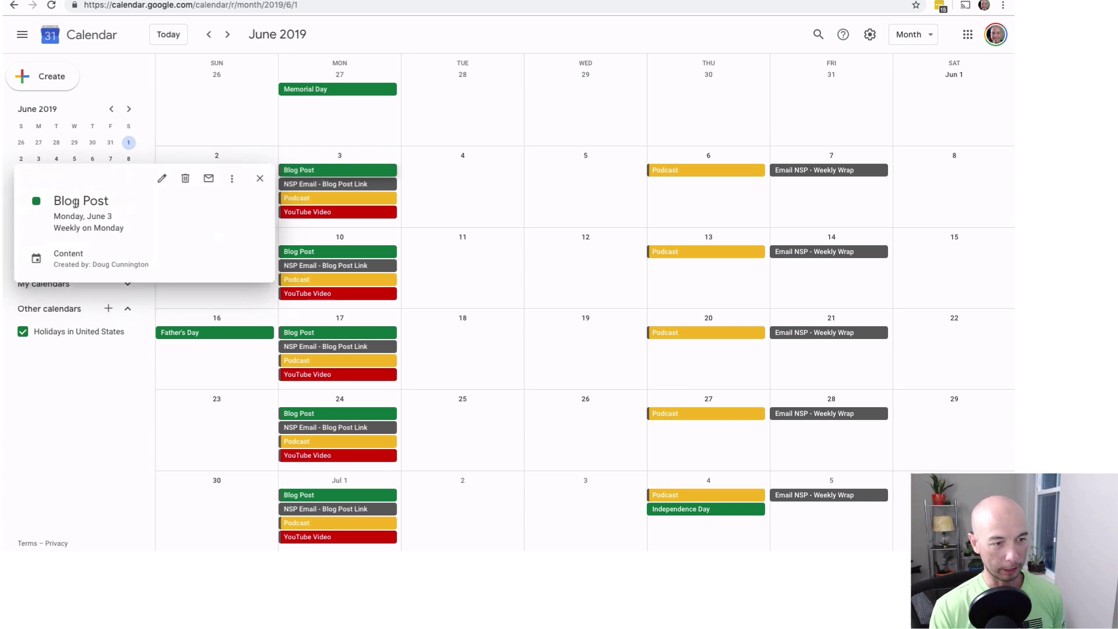
click(162, 178)
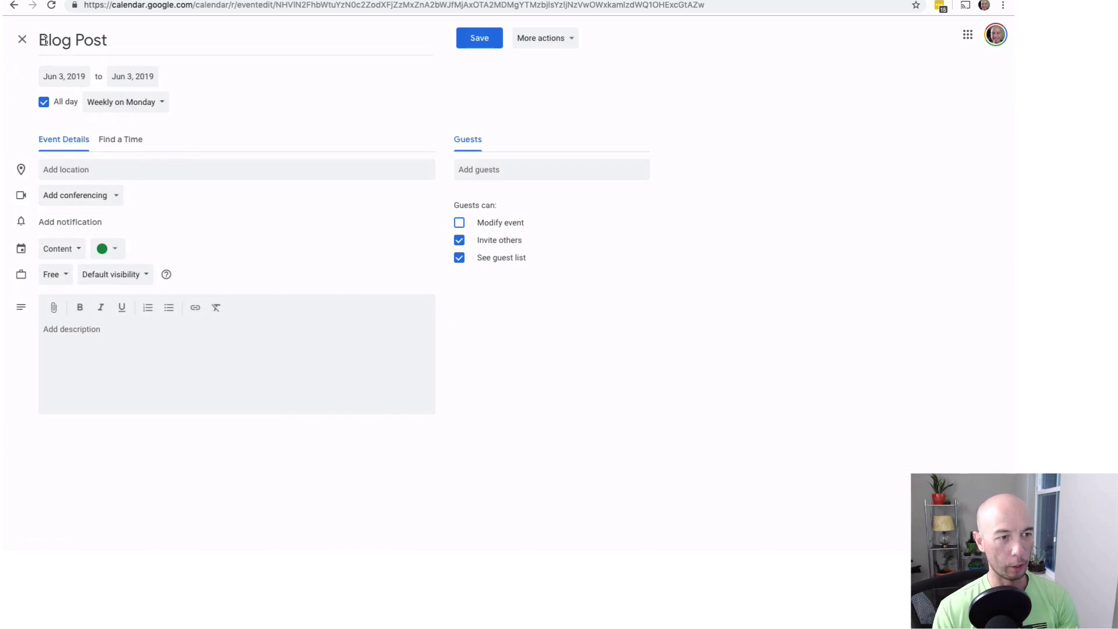
click(45, 42)
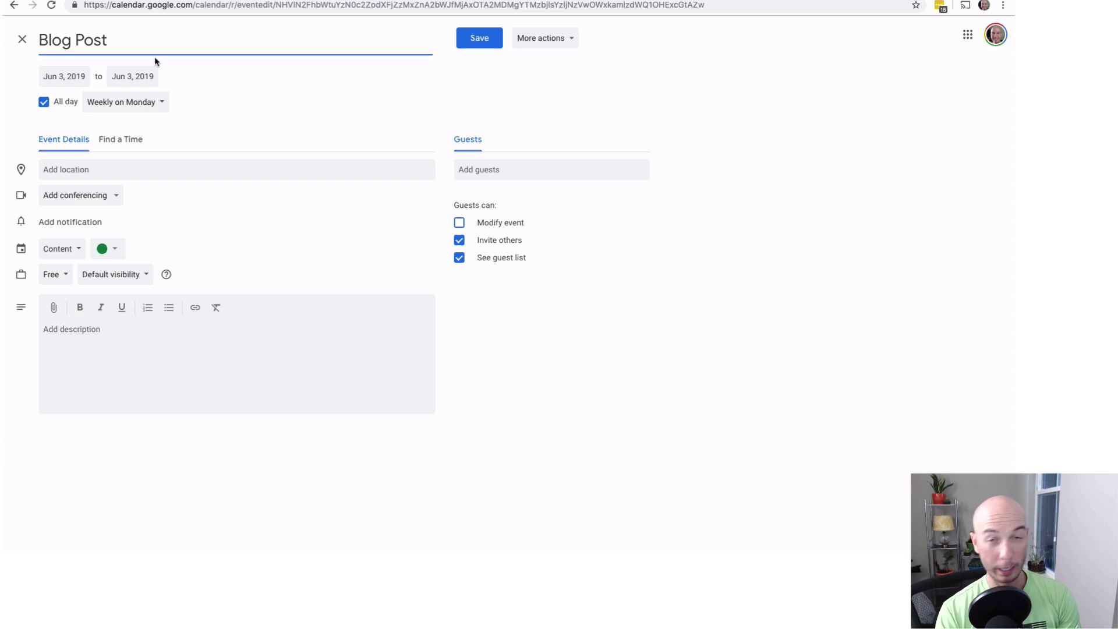
text(Zero )
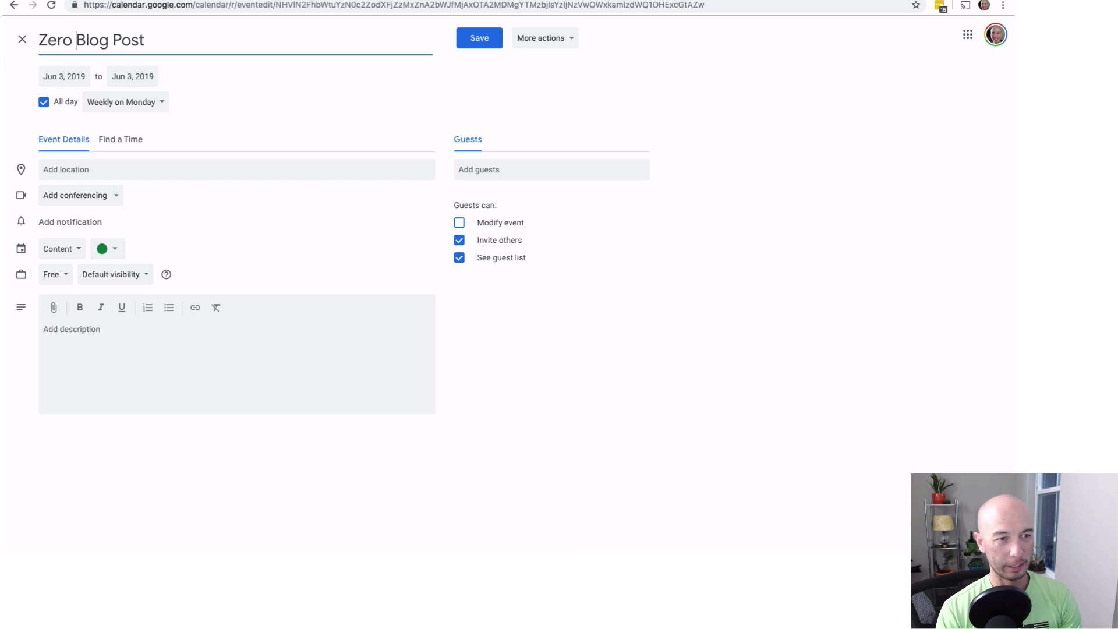
text(Serch)
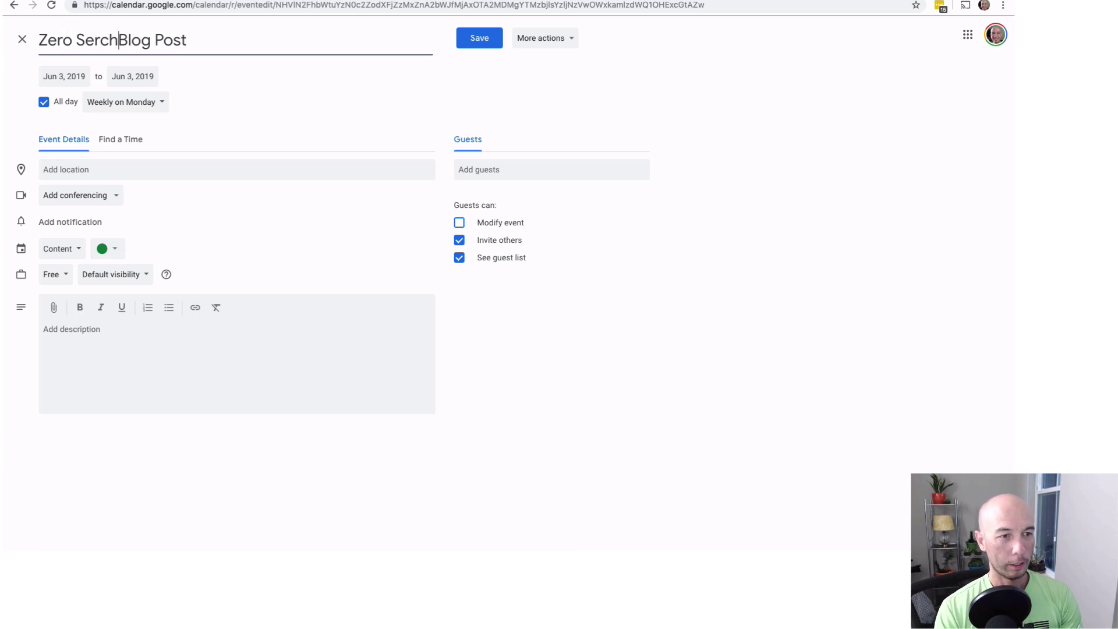
key(BackSpace)
key(BackSpace)
key(BackSpace)
text(arch Volum)
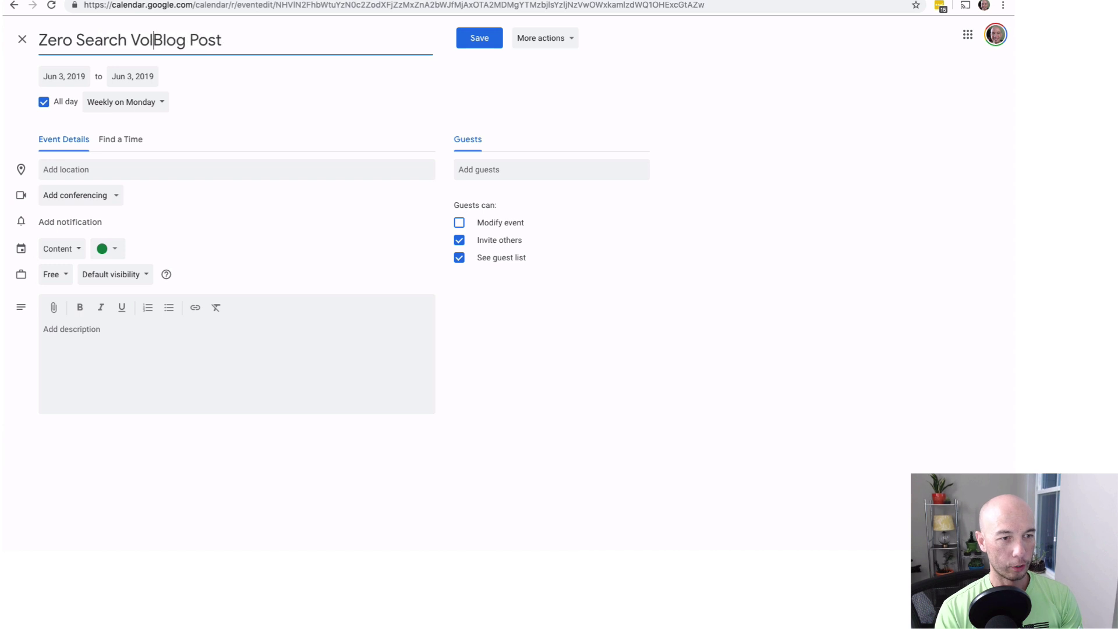
text(e -)
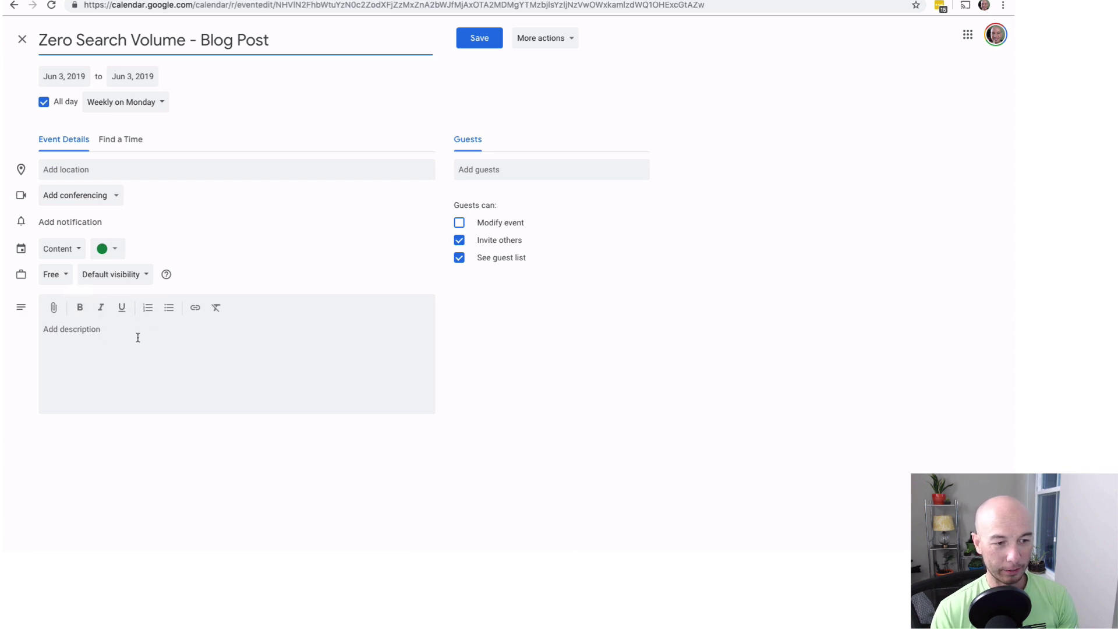
Step: Type 'Drafted' and 'Scheduled' on separate lines in the Zero Search Volume - Blog Post description, then select both
click(109, 346)
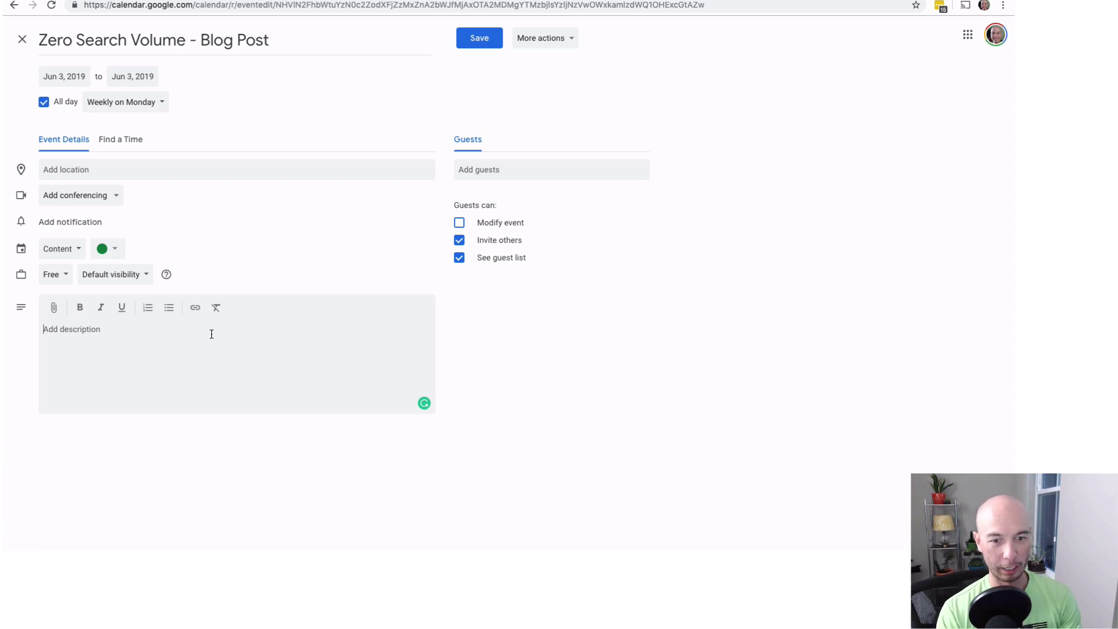
text(Drafted )
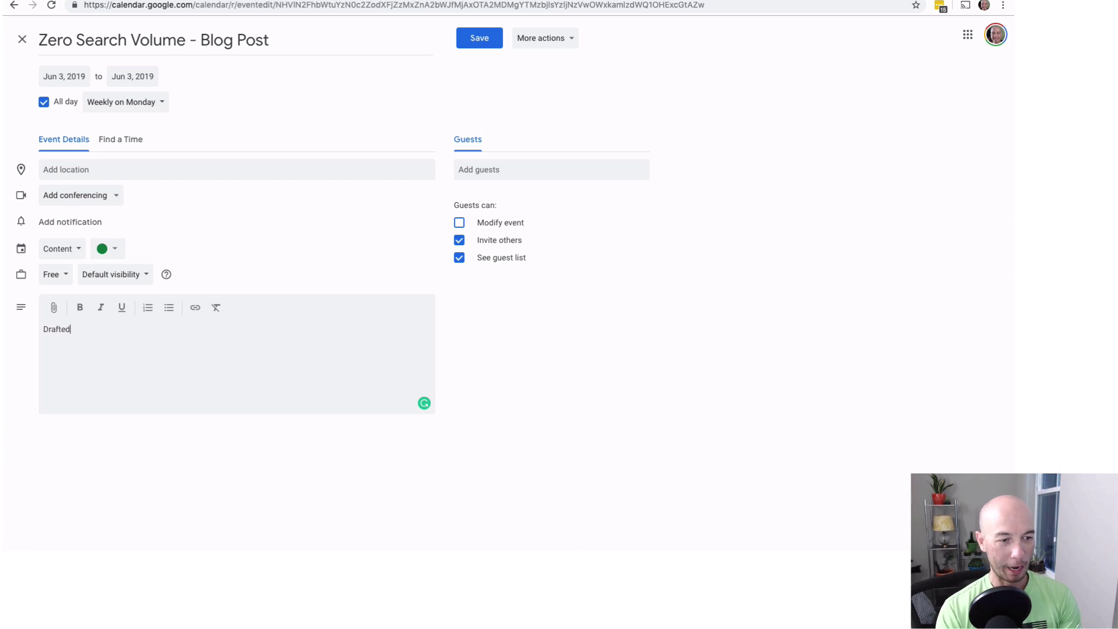
text(S)
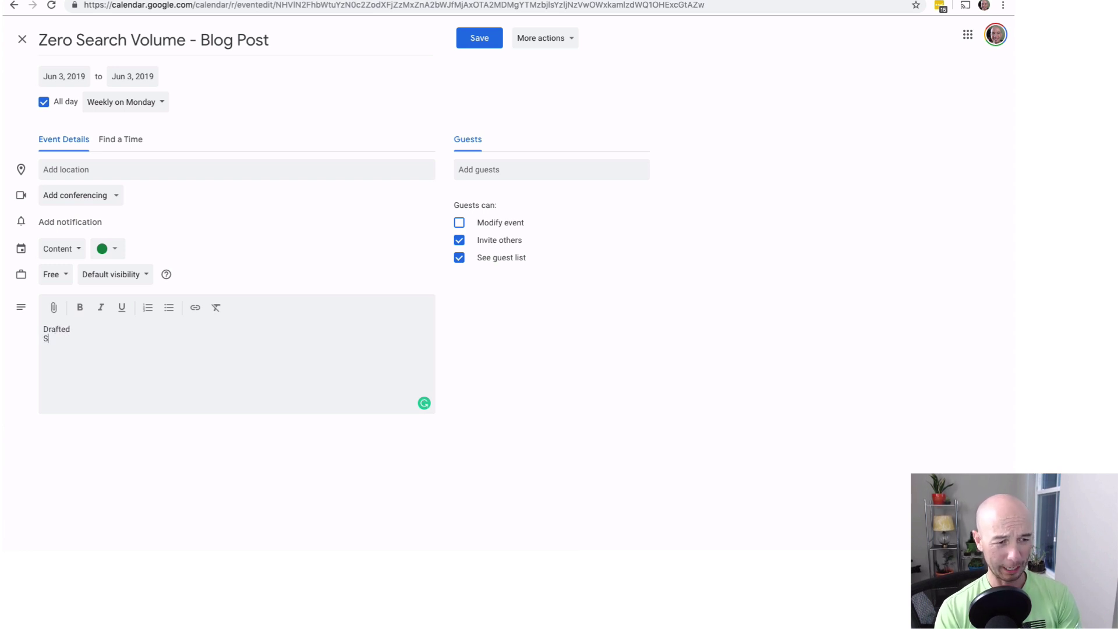
text(cheduled)
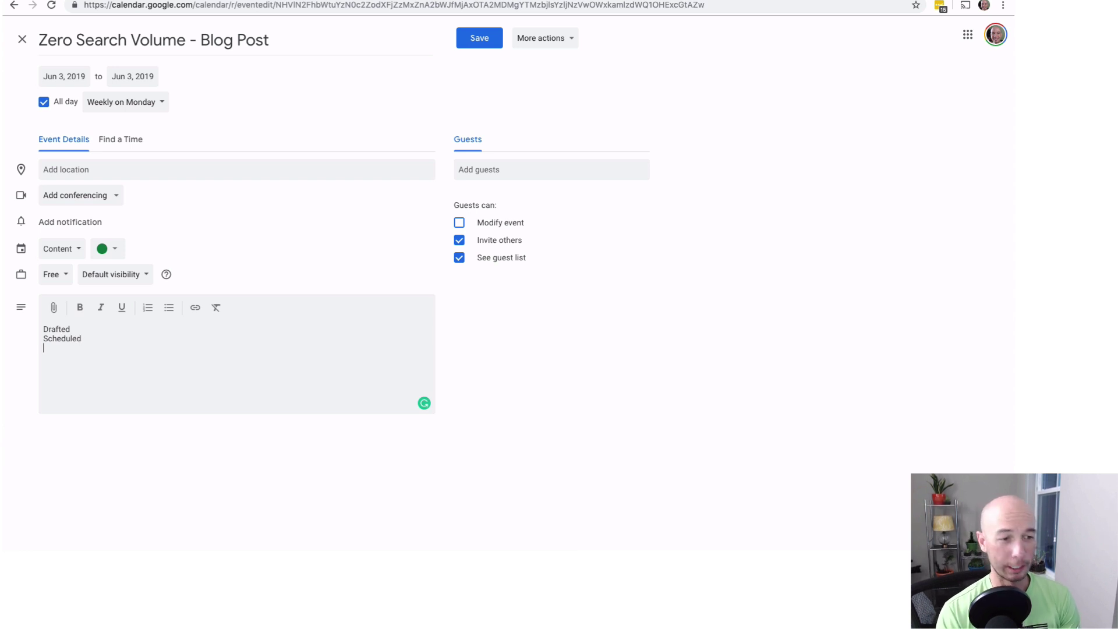
key(Return)
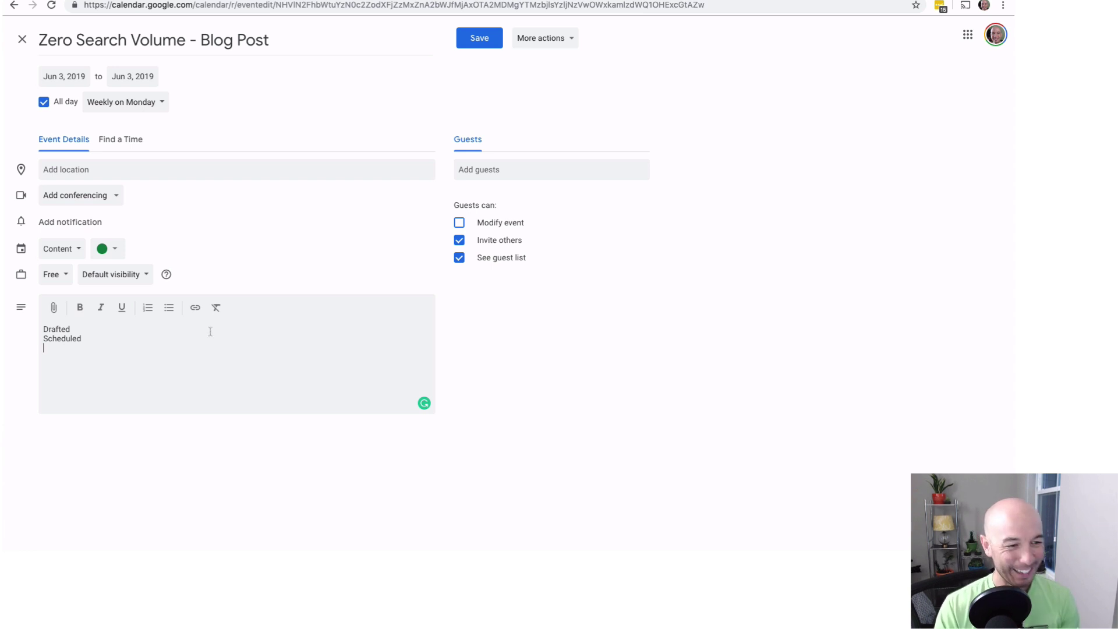
drag(106, 338, 21, 329)
Step: Make the Drafted and Scheduled lines a bulleted list and save for this occurrence only
click(169, 307)
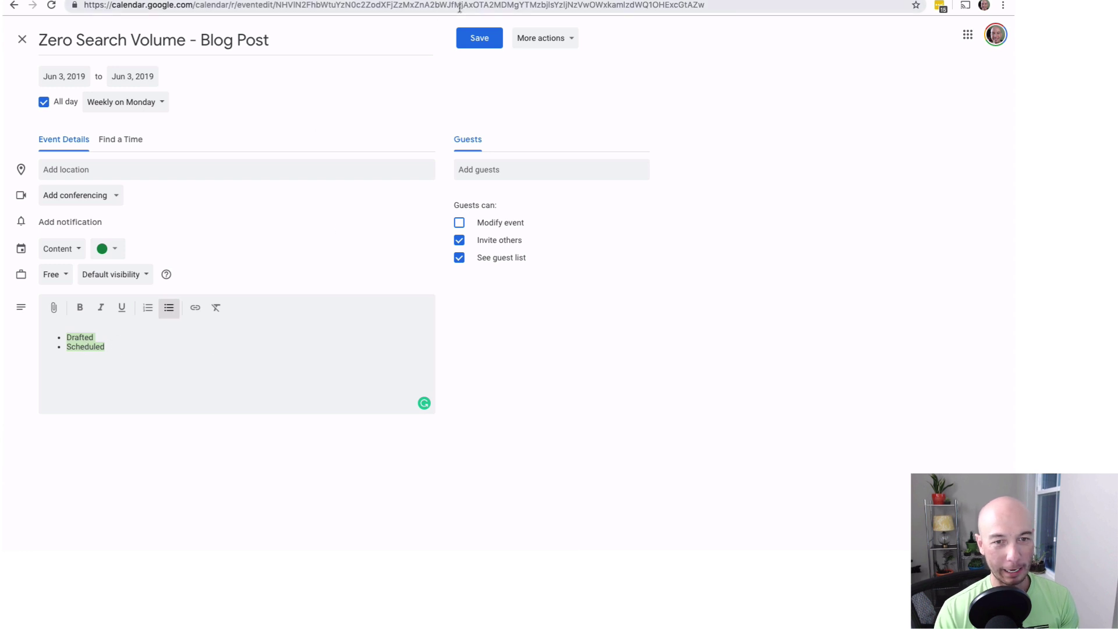
click(475, 39)
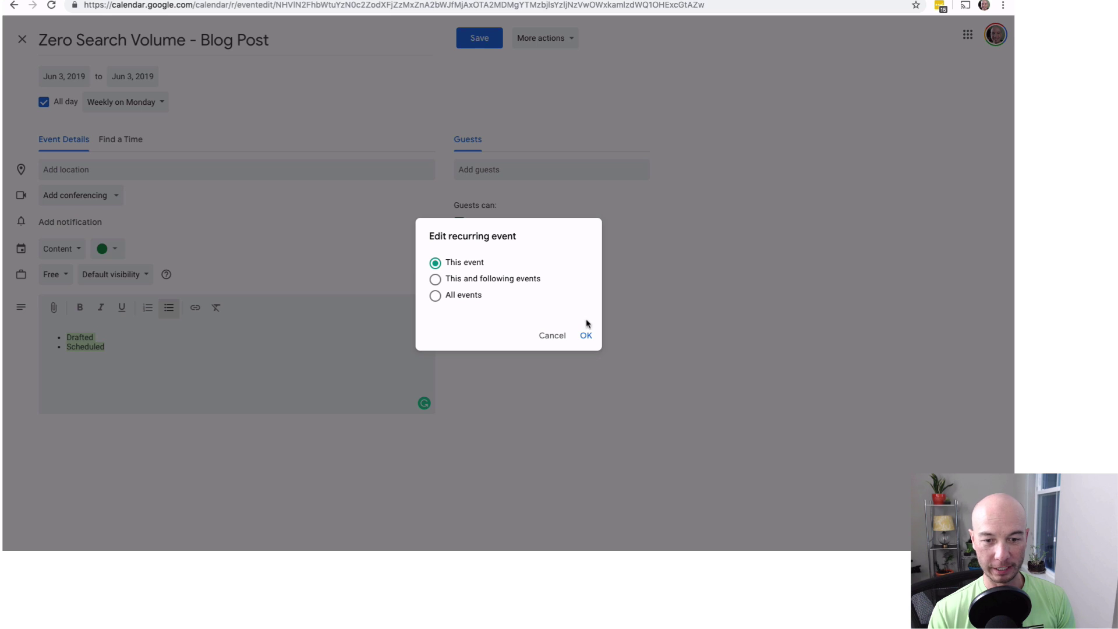
click(586, 336)
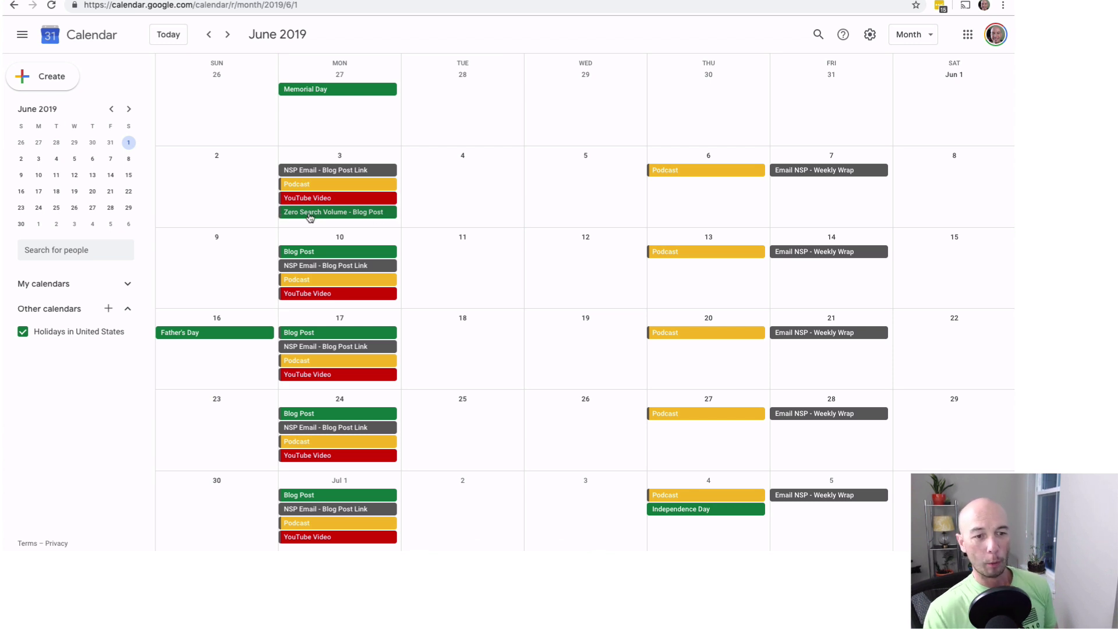
Step: Edit the June 3 YouTube Video event with bullets: Thumbnail, Description, External, Tags
click(316, 200)
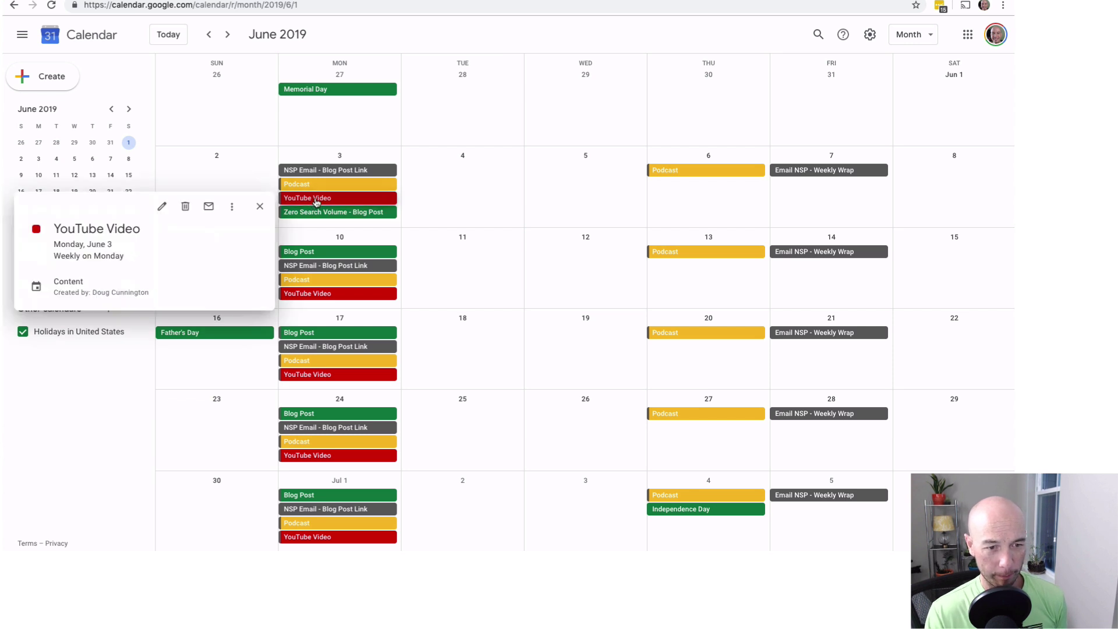
click(162, 208)
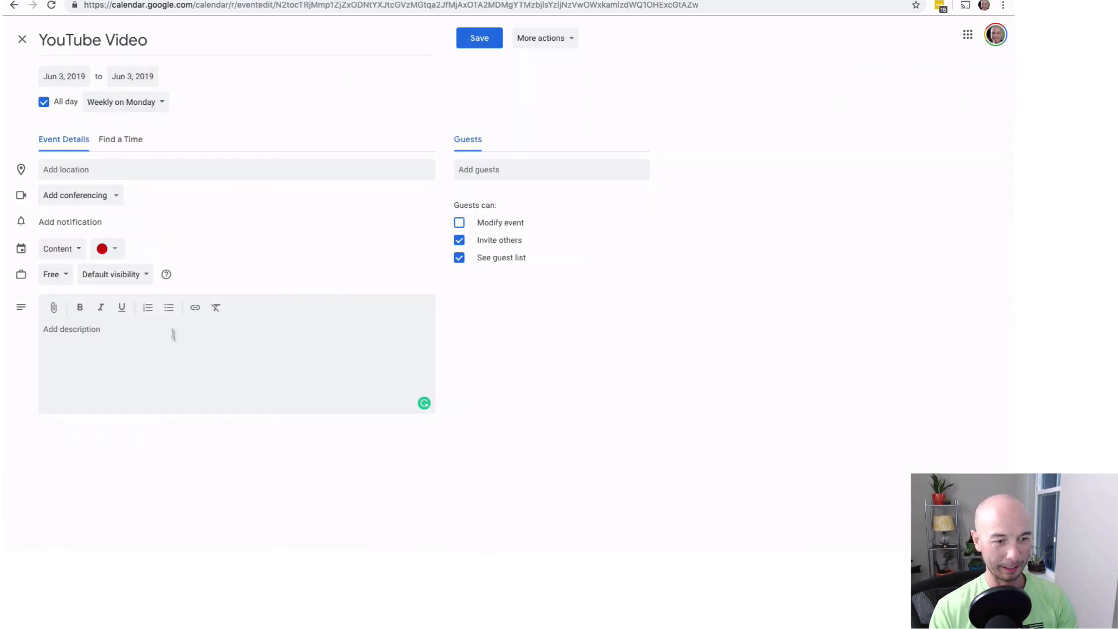
click(169, 307)
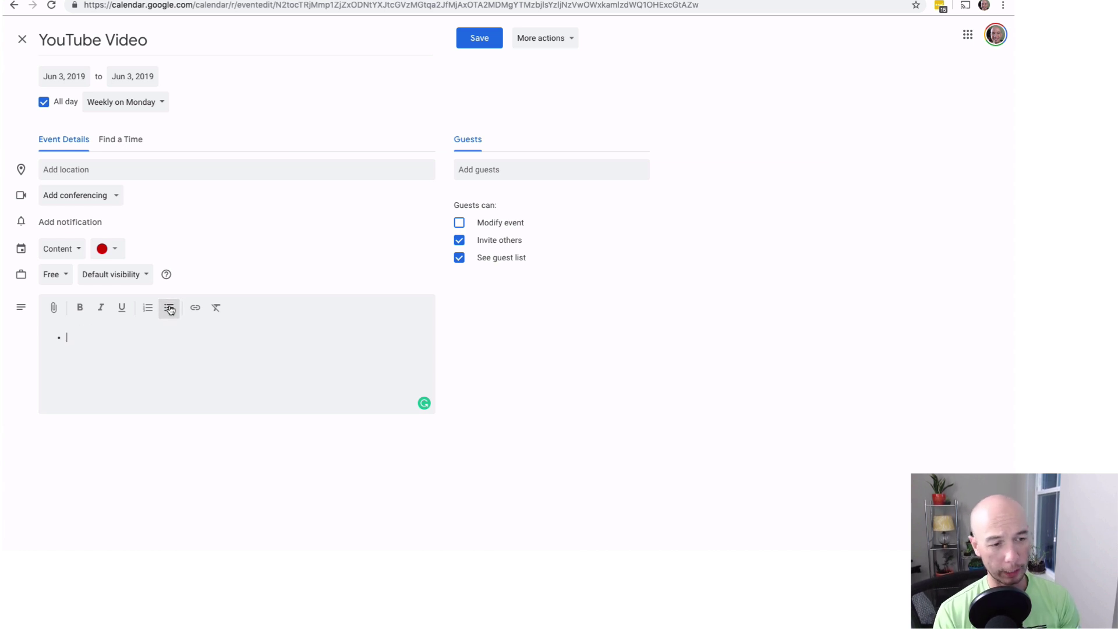
text(Th)
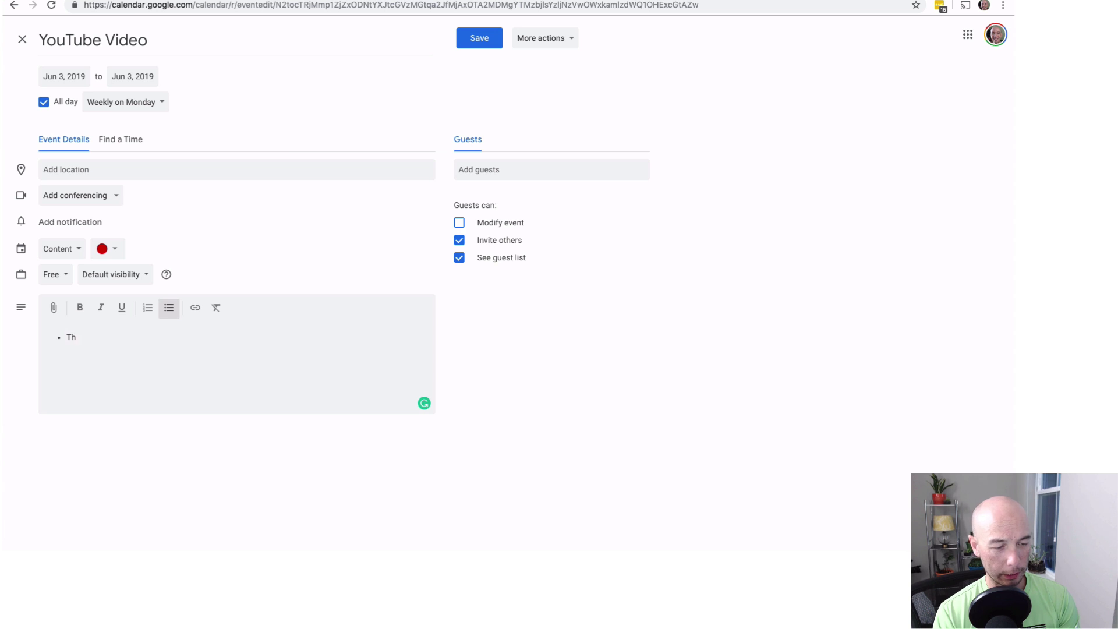
text(umbnai)
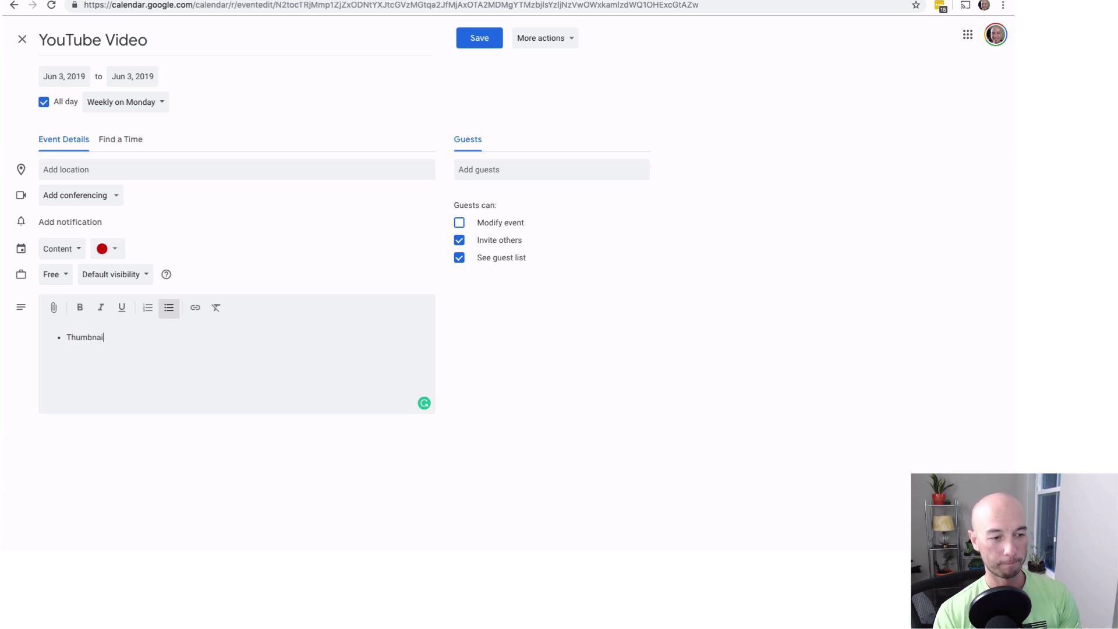
text(l Desc)
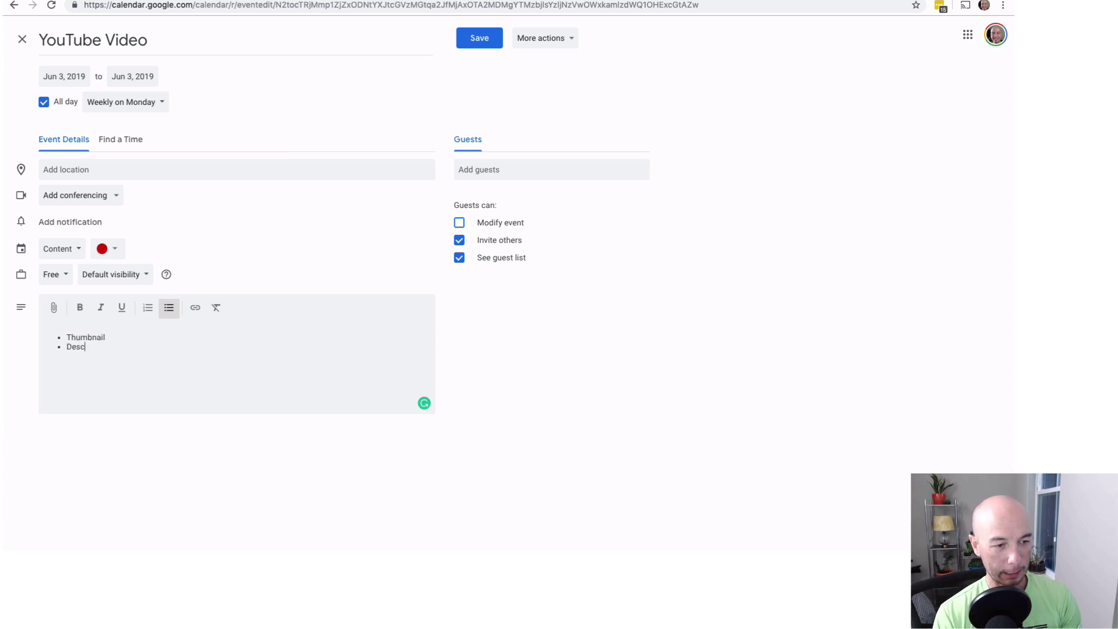
text(ription )
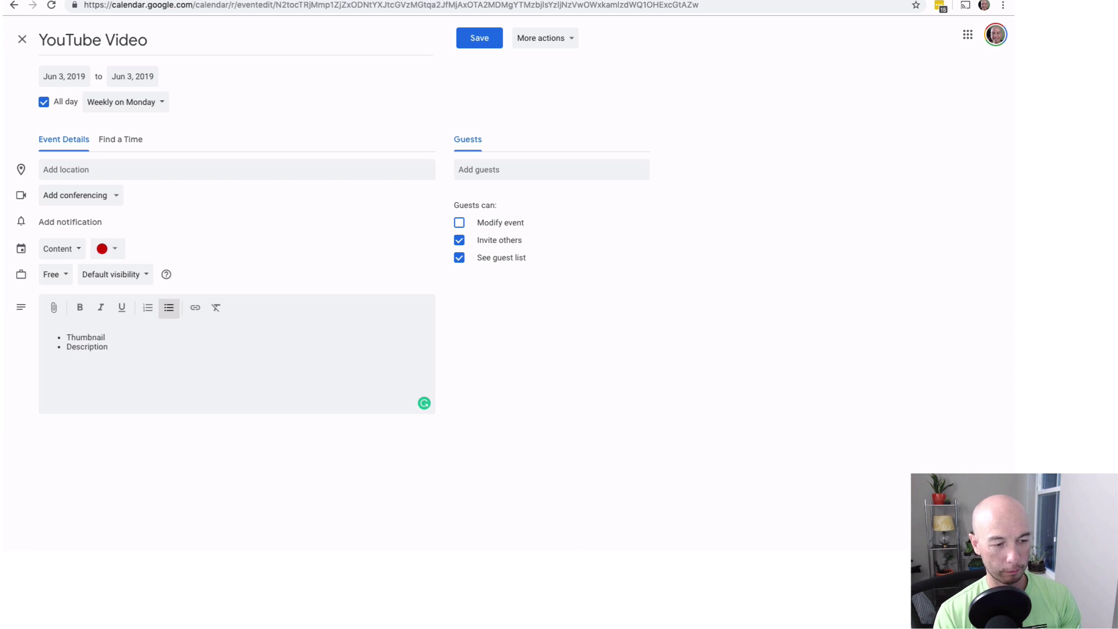
text(Tags)
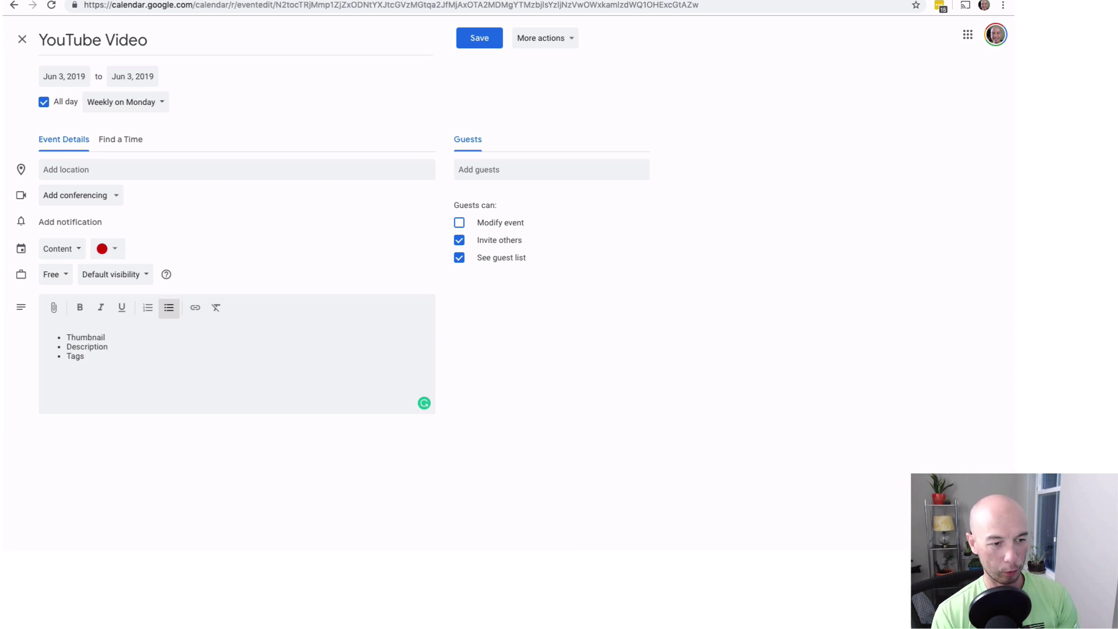
key(Return)
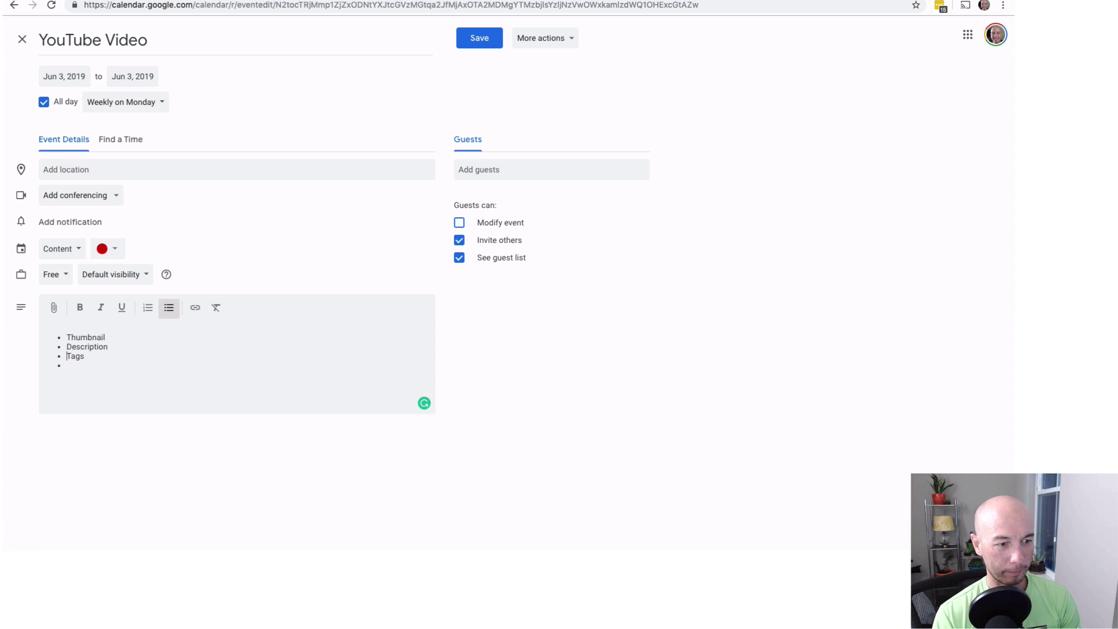
key(Return)
text(Extern)
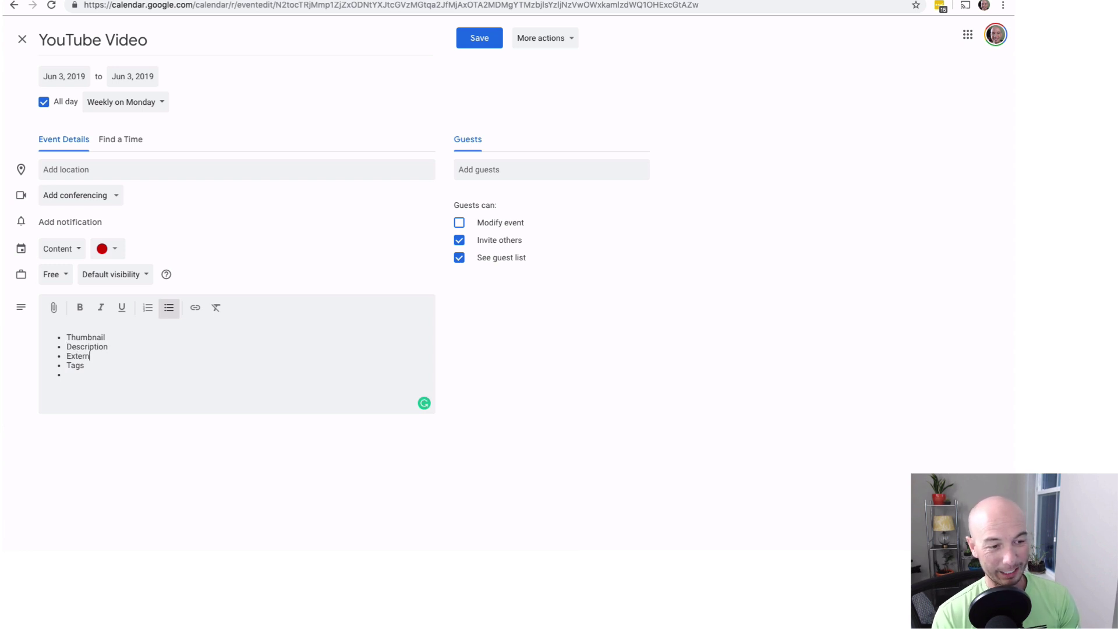
text(all)
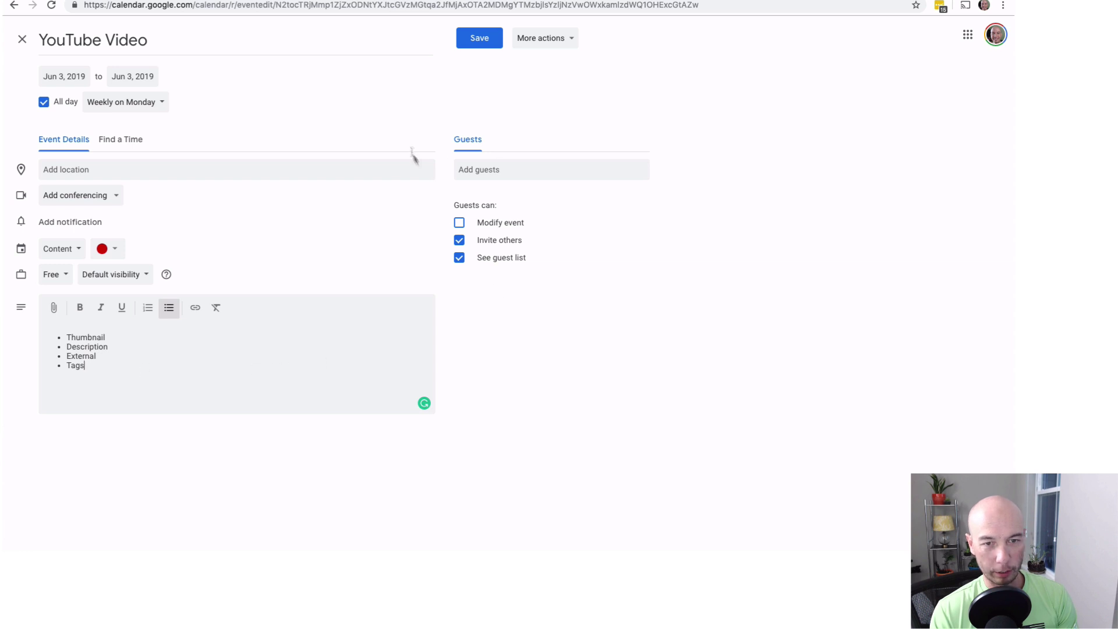
Step: Save the YouTube Video checklist to all events in the series and confirm it on June 24
click(475, 40)
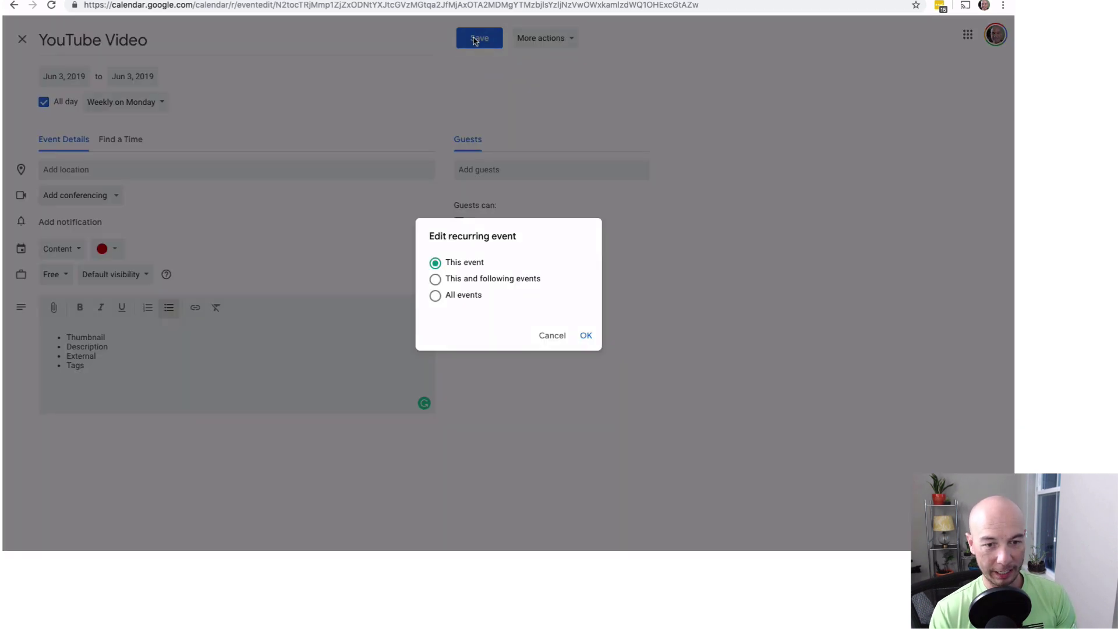
click(455, 296)
click(586, 336)
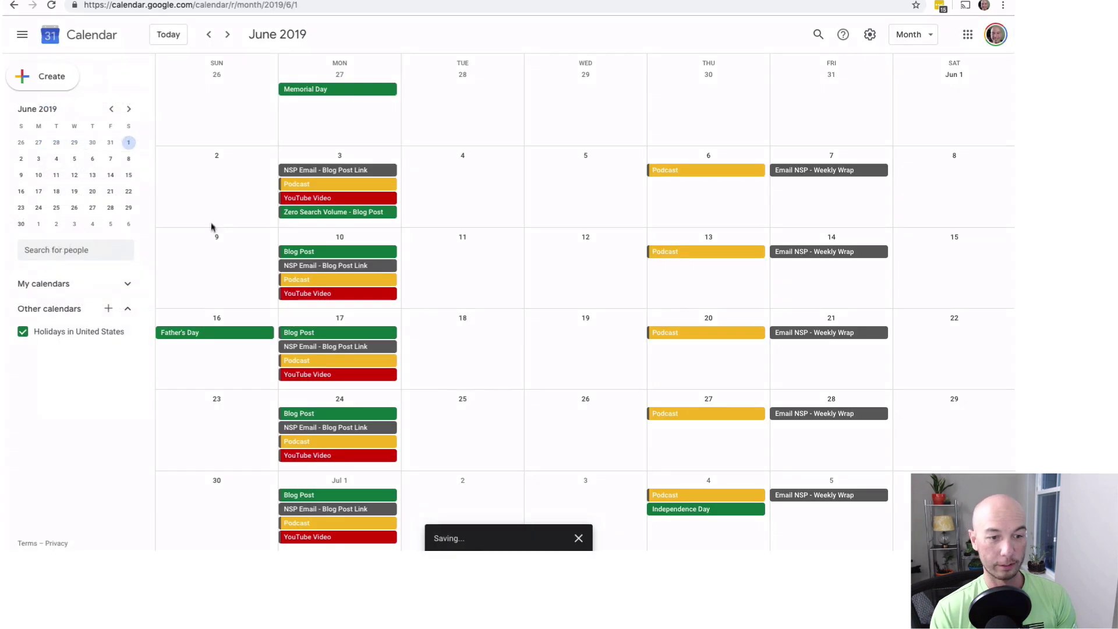
click(347, 457)
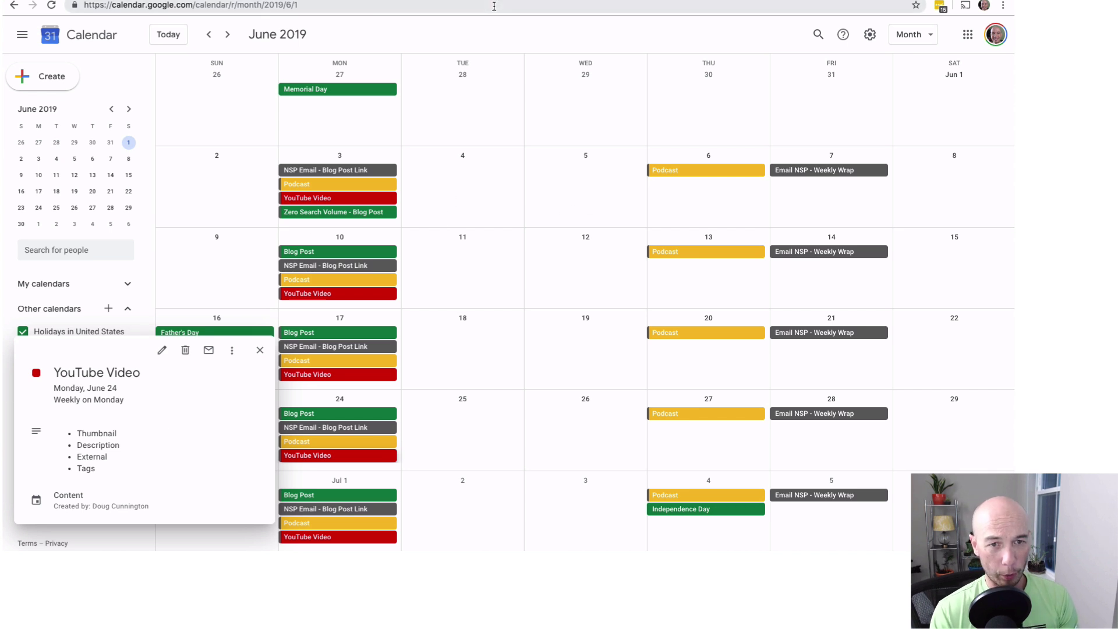
click(481, 27)
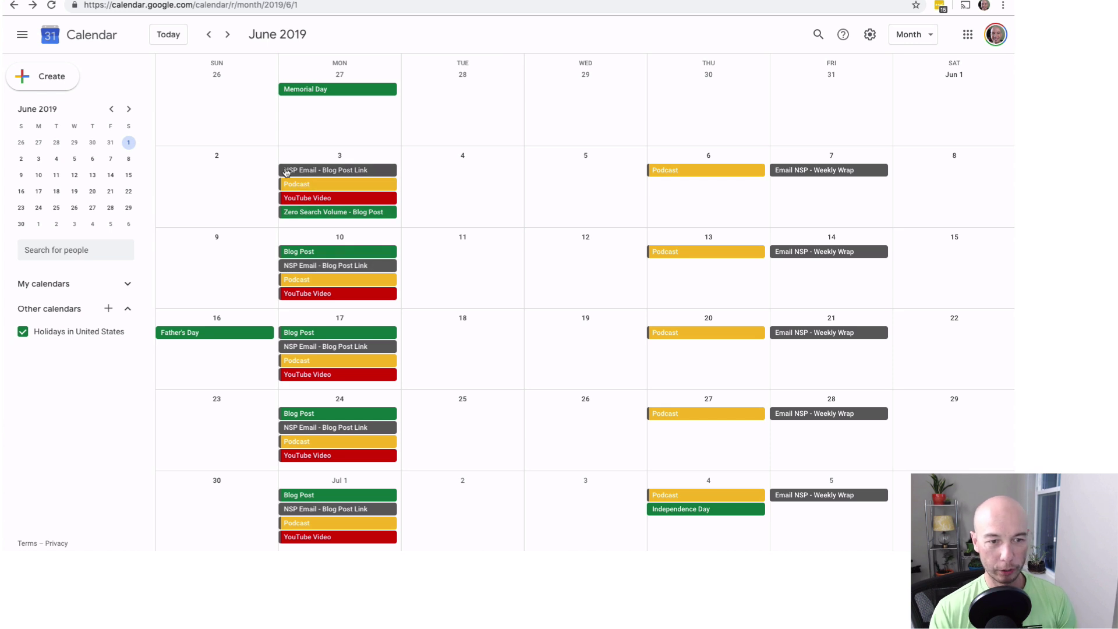
Step: Edit the Zero Search Volume - Blog Post title, trying 'Scheduled' and then 'Done -' as a prefix
click(326, 212)
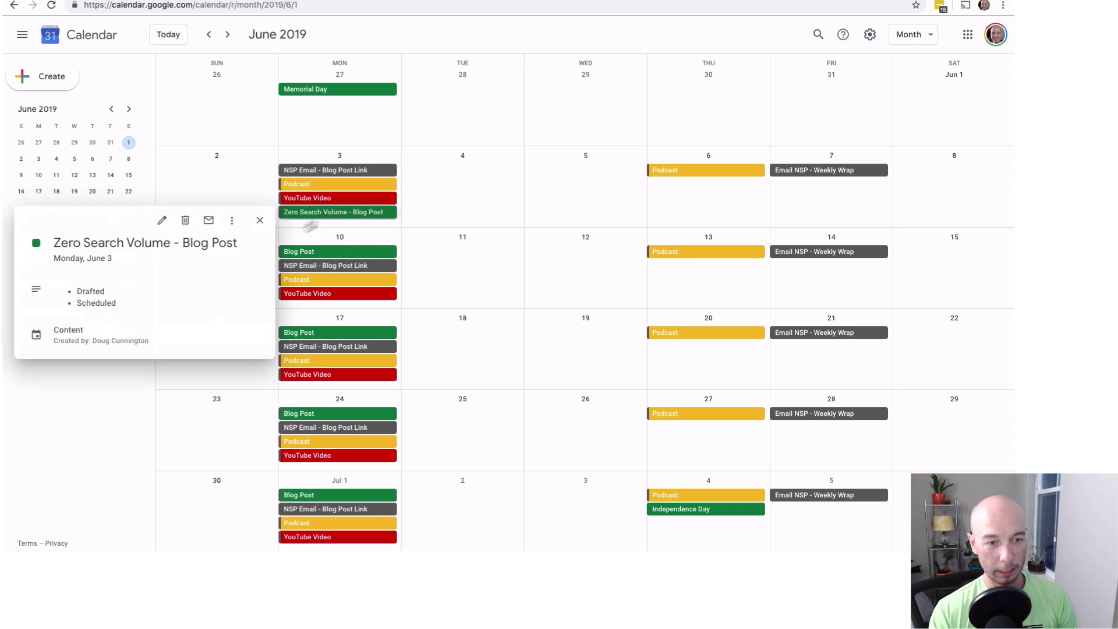
click(162, 221)
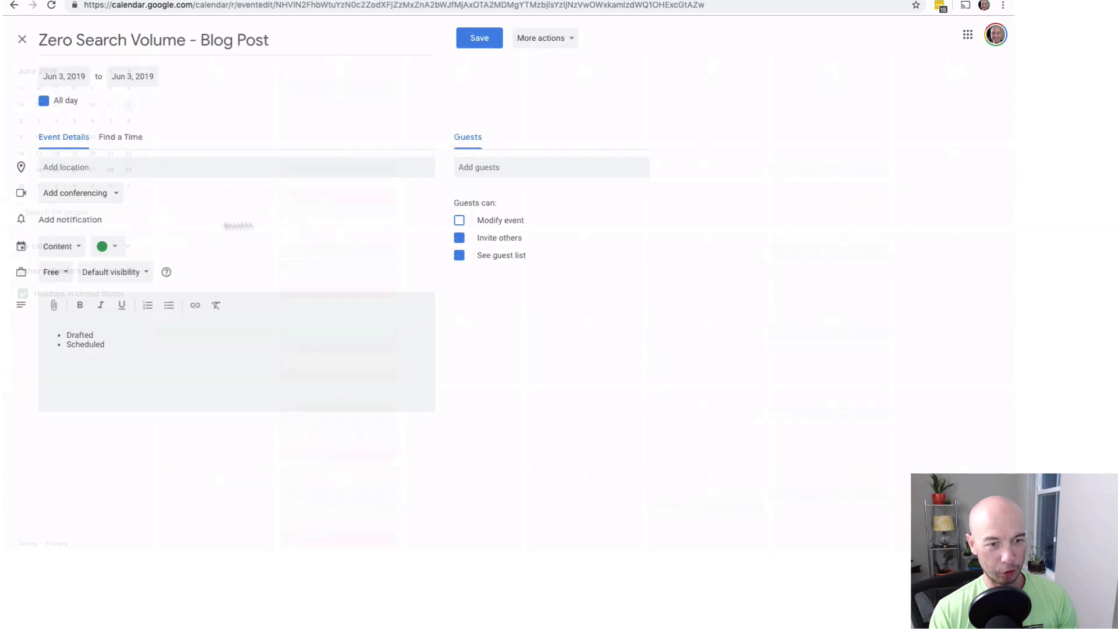
click(43, 40)
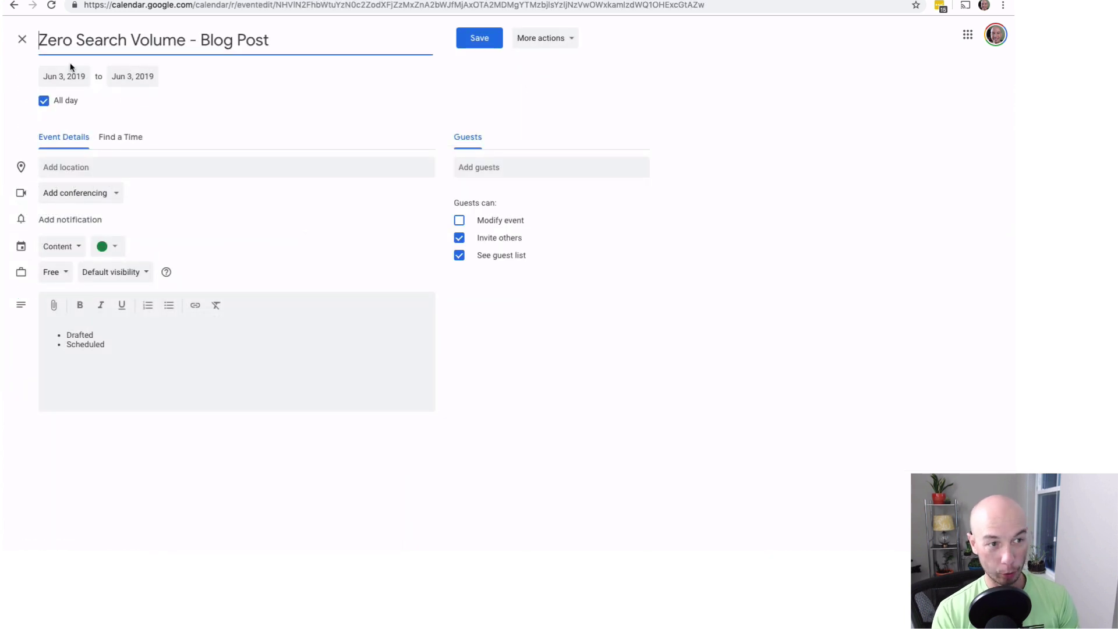
text(Sch)
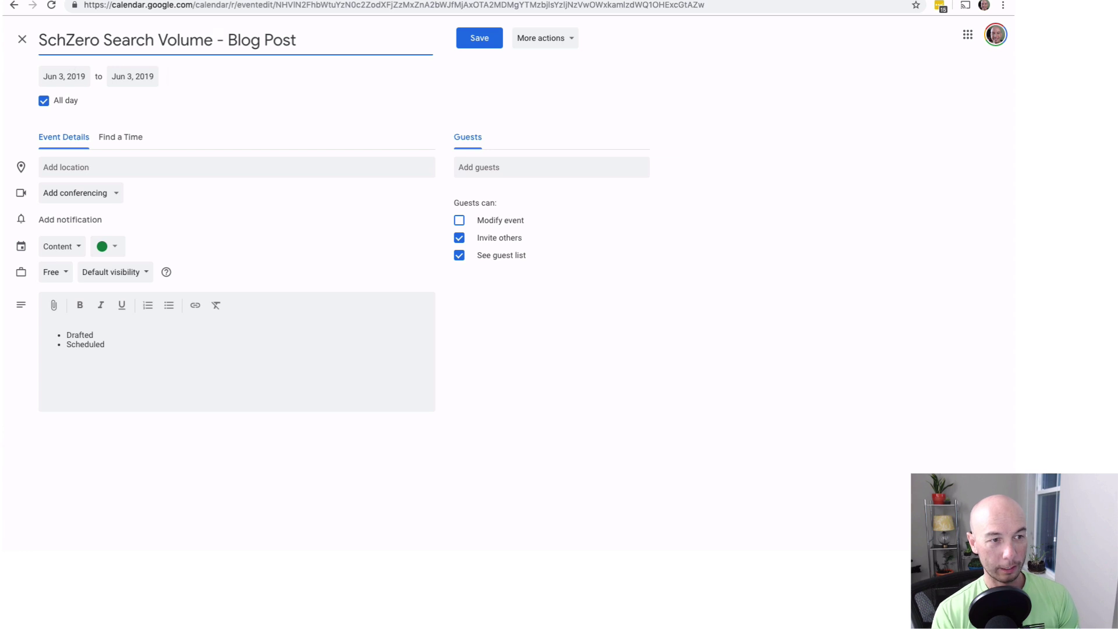
text(edule)
key(BackSpace)
key(BackSpace)
key(BackSpace)
text(e)
key(BackSpace)
text(uled)
key(BackSpace)
key(BackSpace)
key(BackSpace)
key(BackSpace)
key(BackSpace)
key(BackSpace)
key(BackSpace)
key(BackSpace)
key(BackSpace)
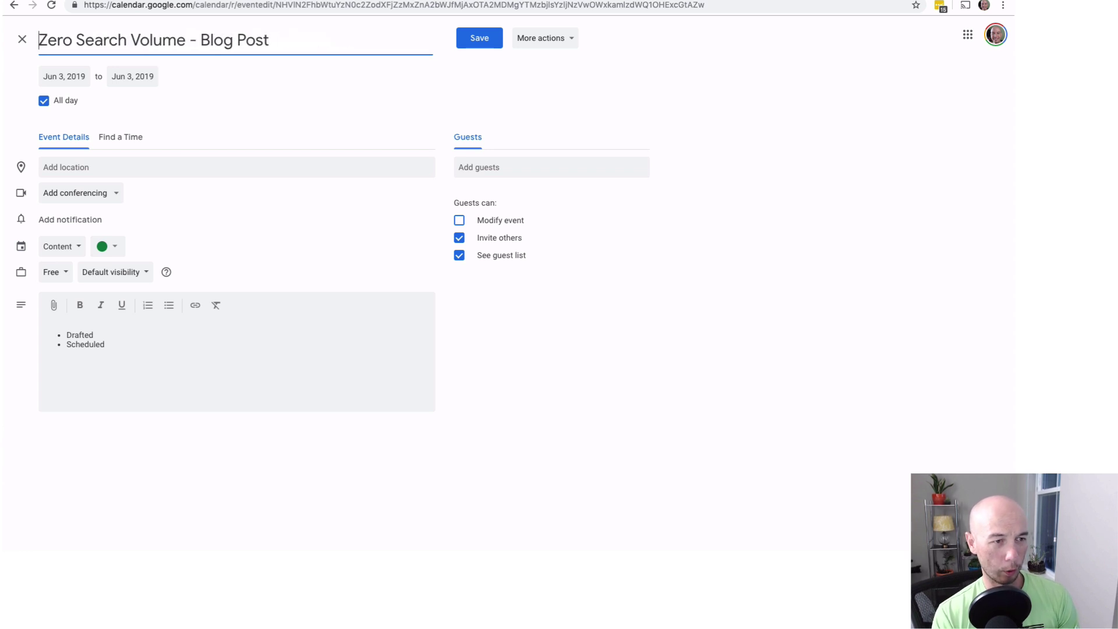
text(Doun)
key(BackSpace)
key(BackSpace)
text(ne -)
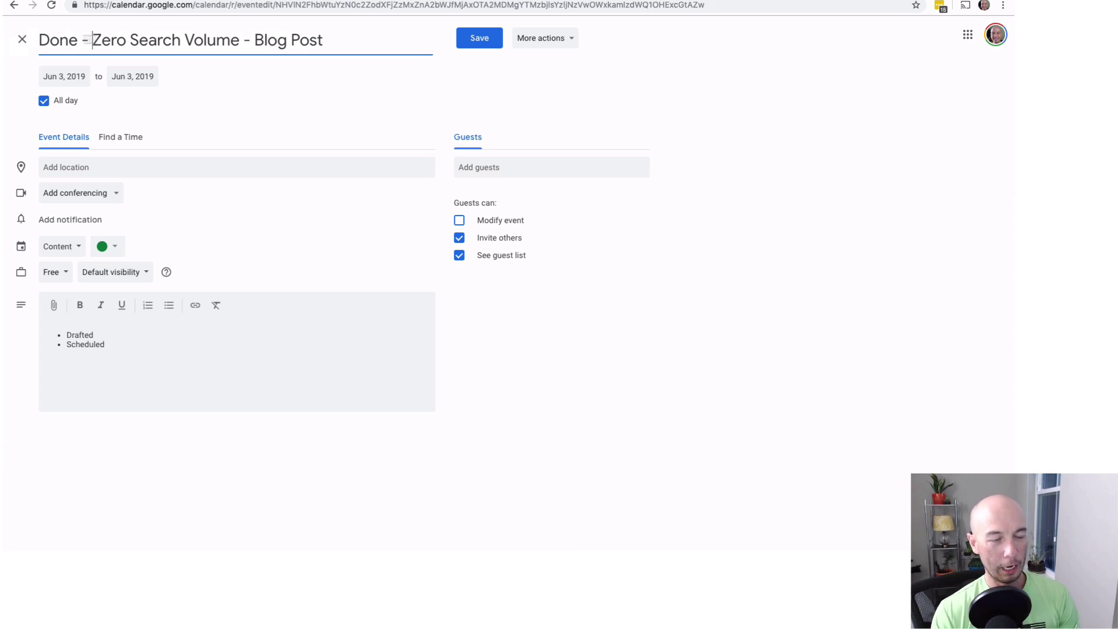
Step: Replace the title prefix with 'Drafted - ' and save the event
drag(93, 41, 26, 42)
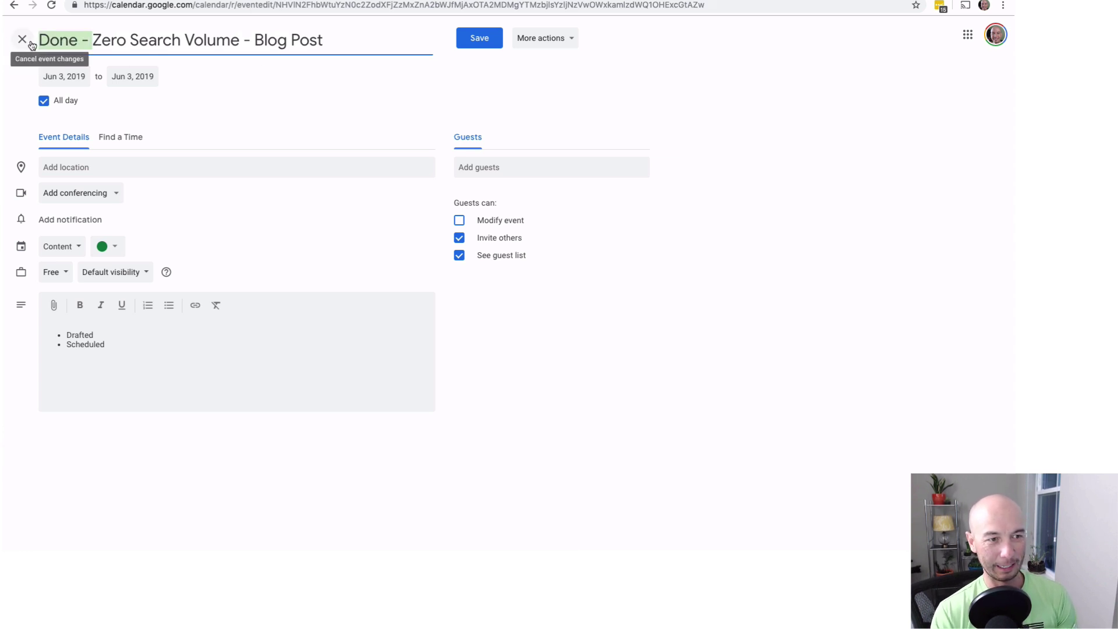
key(BackSpace)
text(Drafted -)
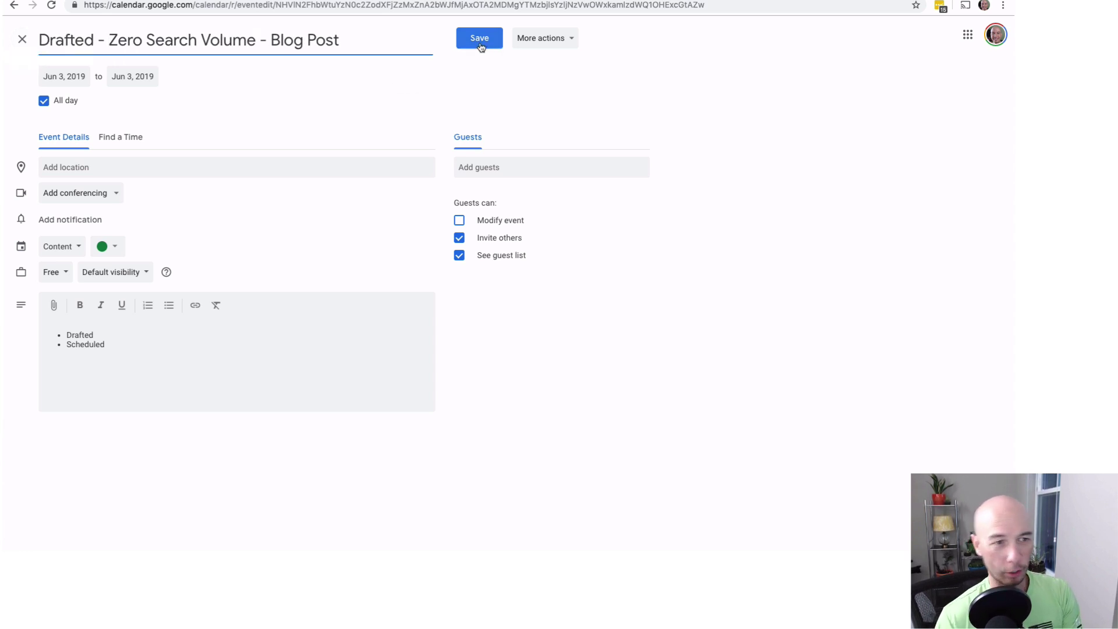
click(480, 38)
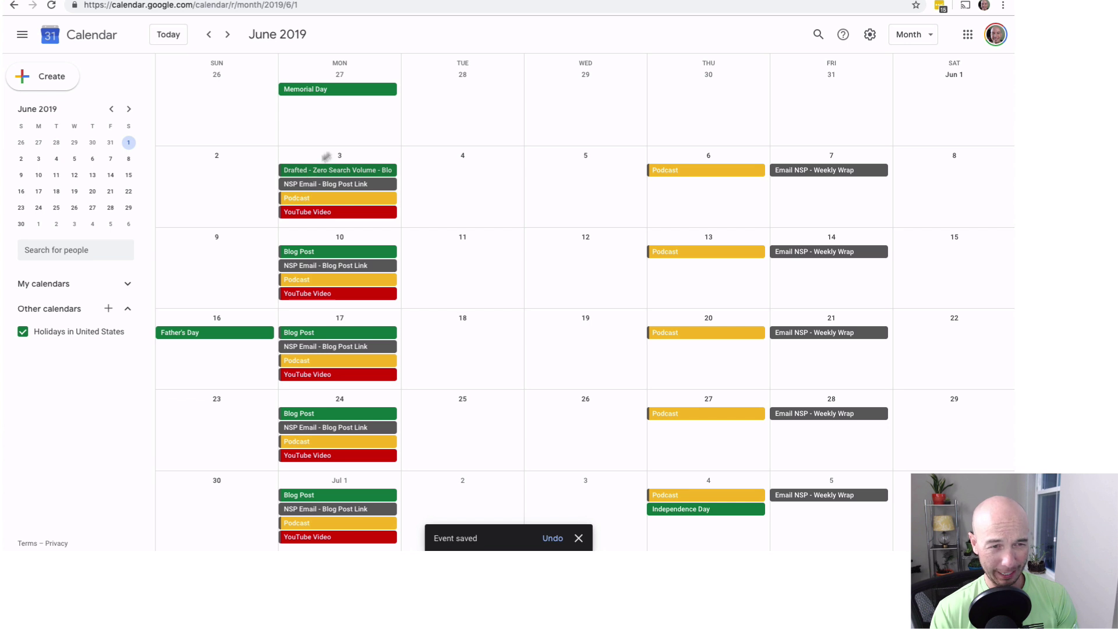
click(922, 41)
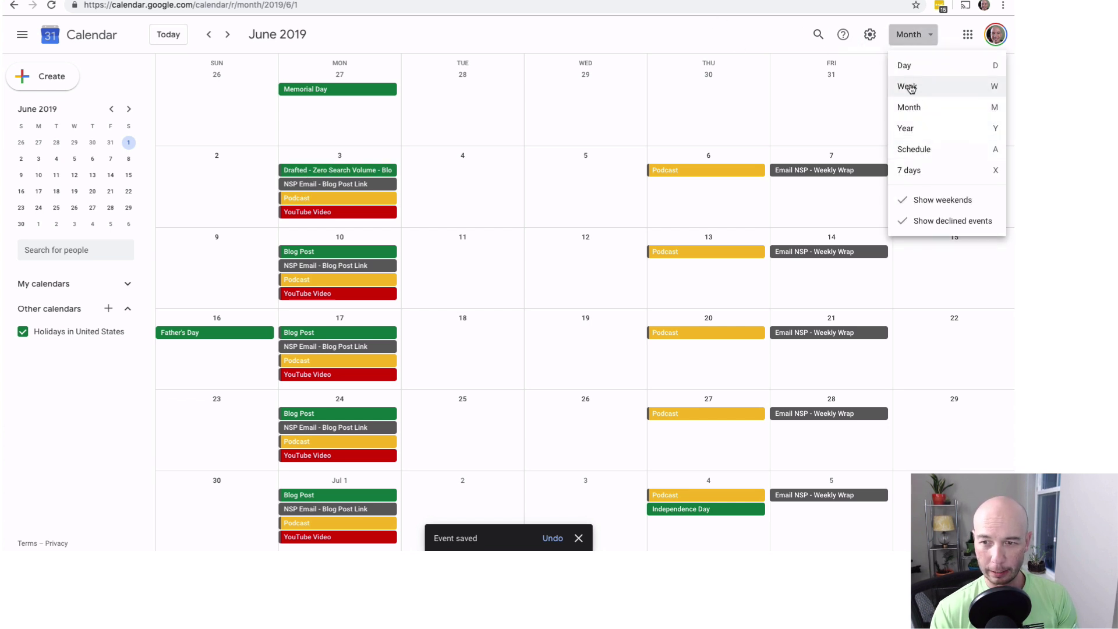
click(908, 88)
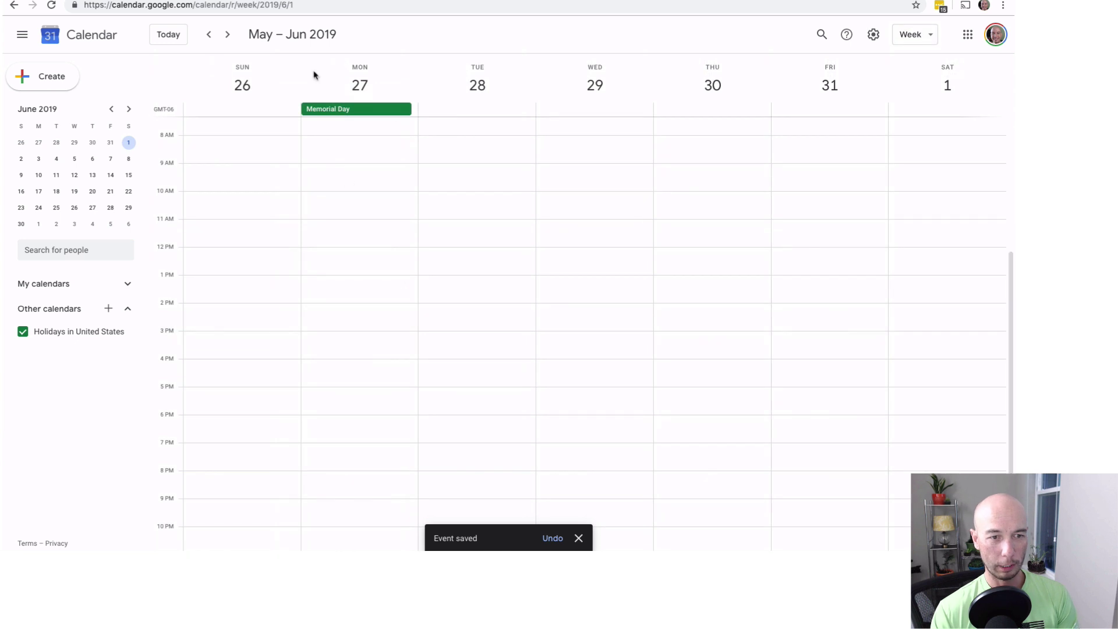
click(228, 34)
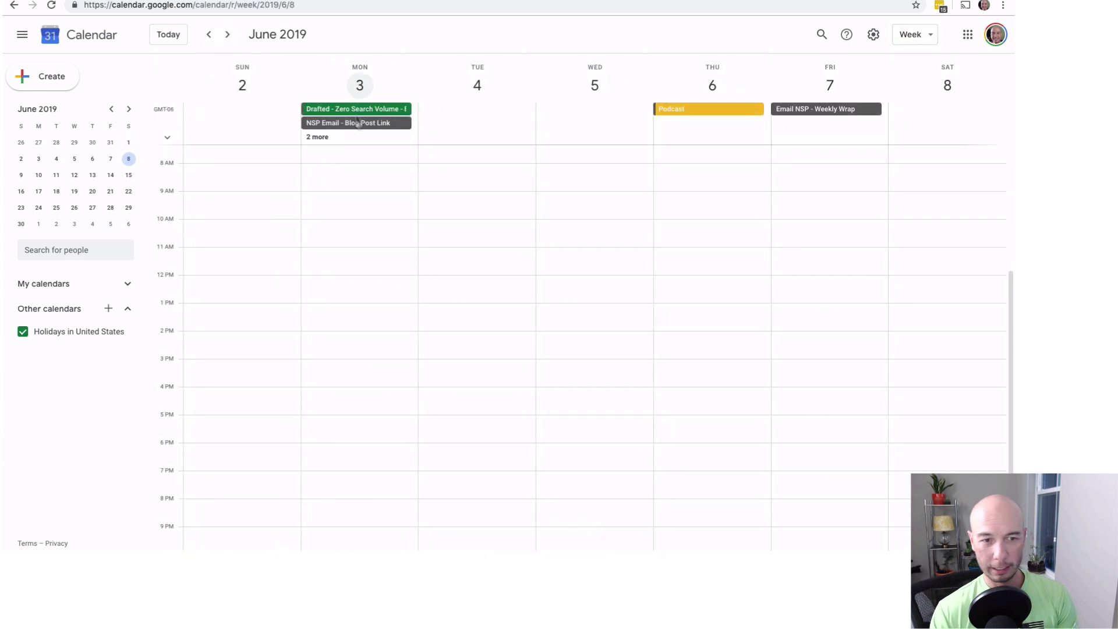
click(319, 139)
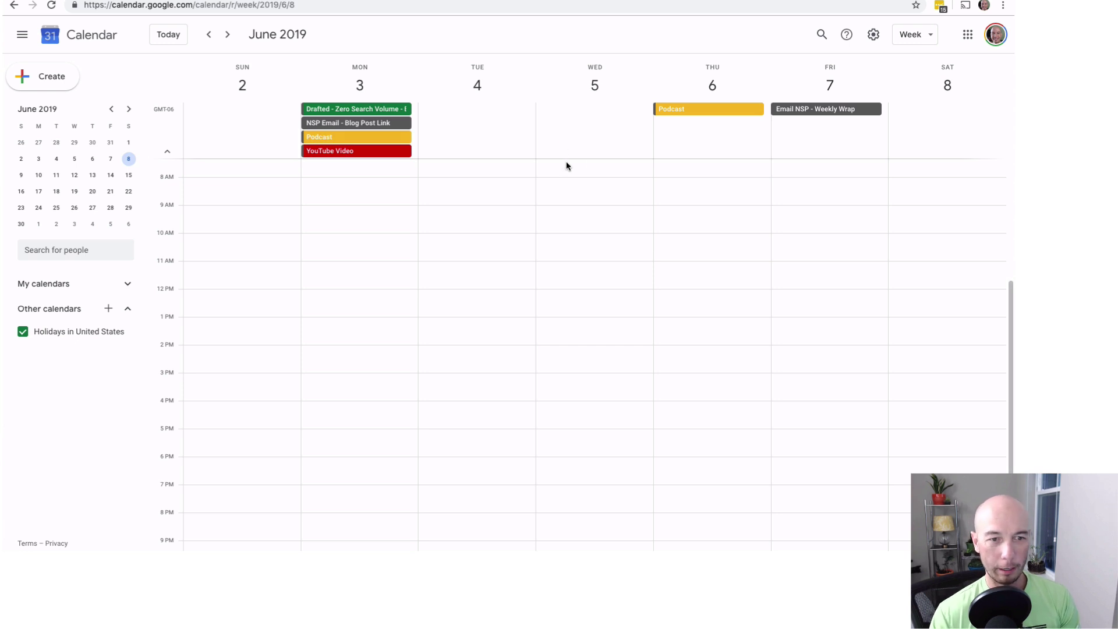
click(903, 35)
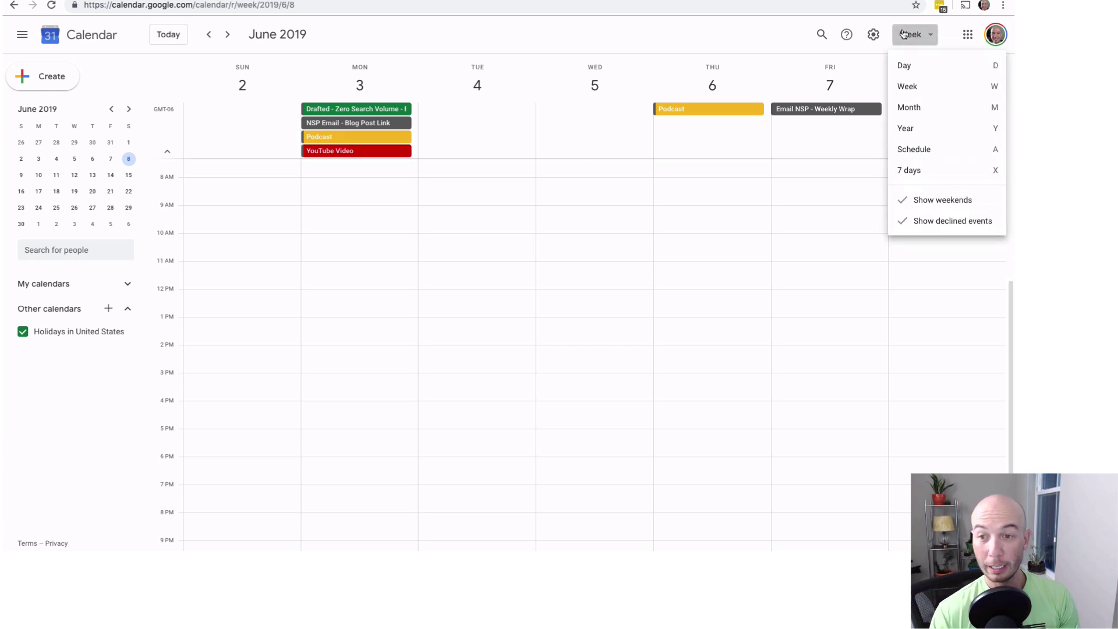
click(928, 150)
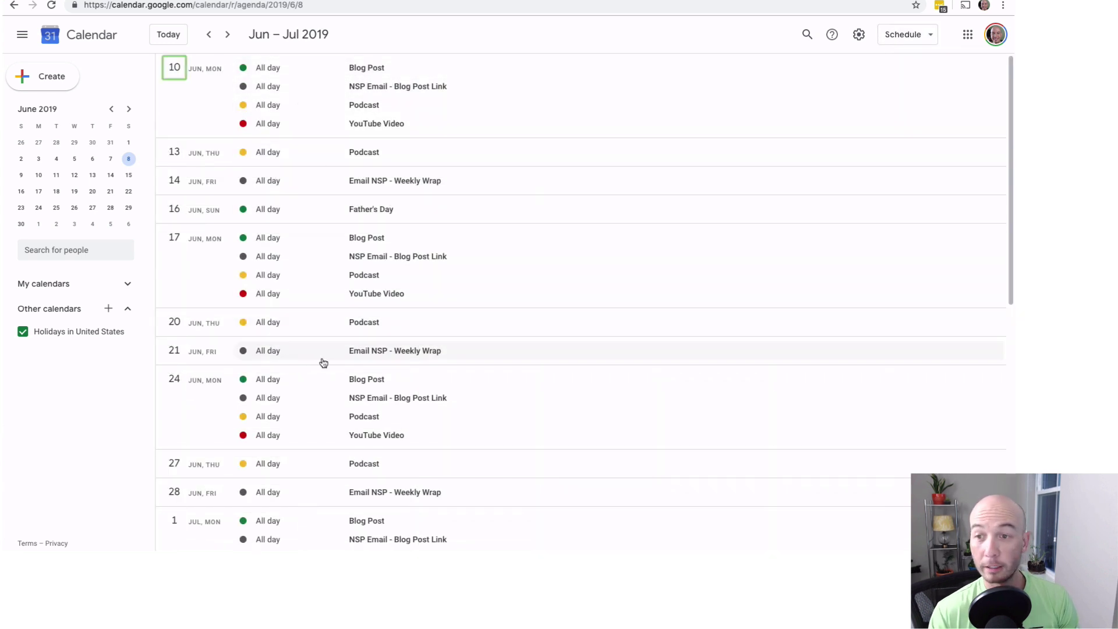
click(894, 37)
click(907, 109)
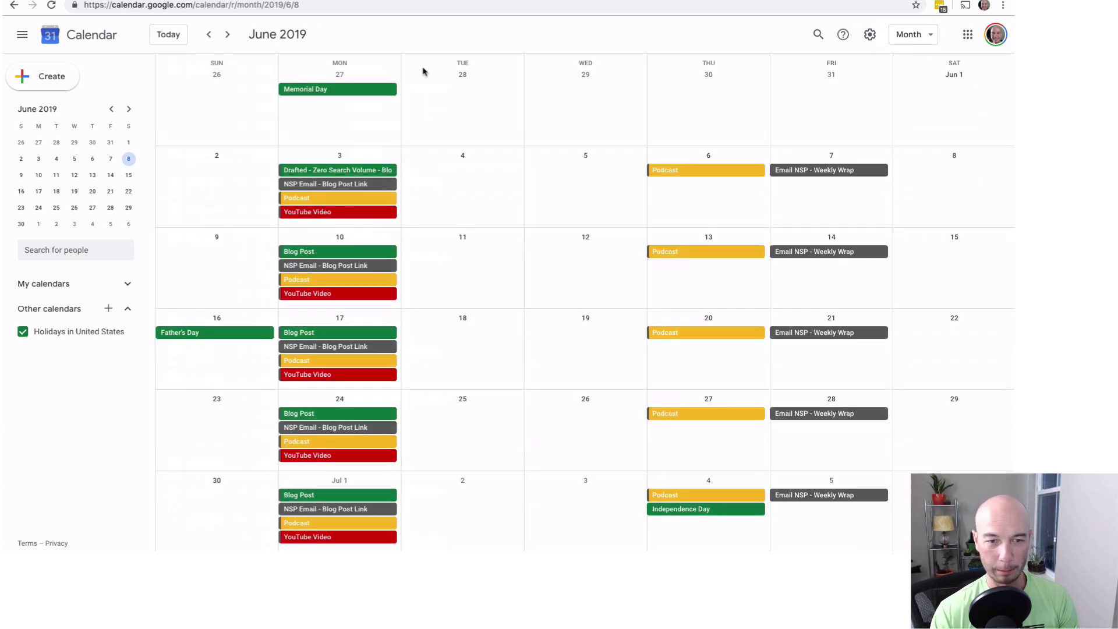
Step: Switch to the 2019 year view and preview the events on June 3, 20 and 21
click(908, 35)
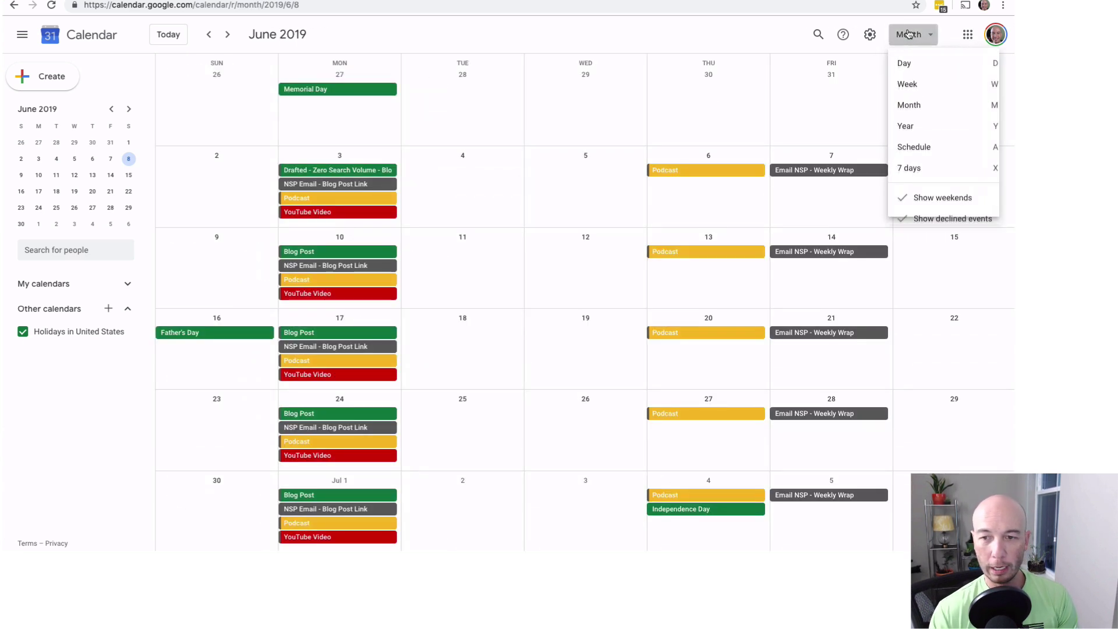
click(931, 128)
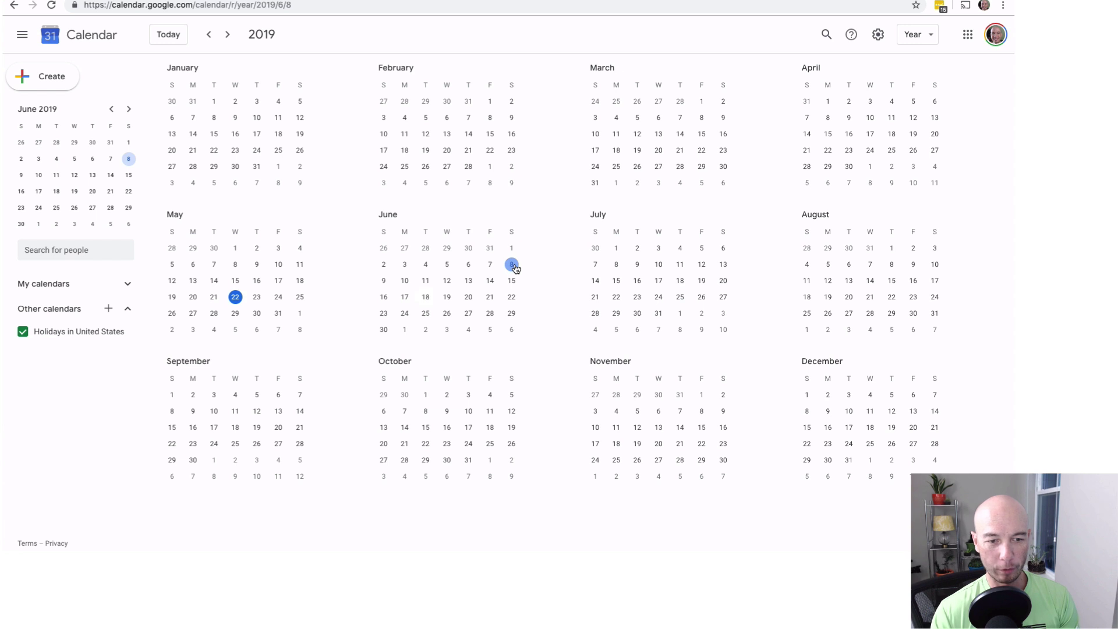
click(405, 265)
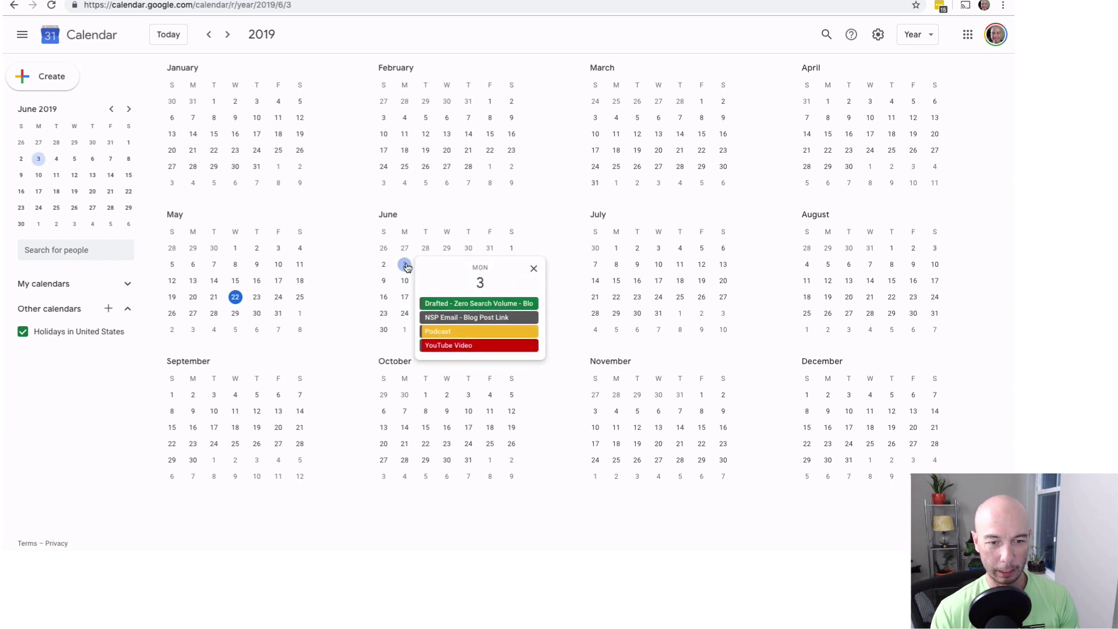
click(533, 268)
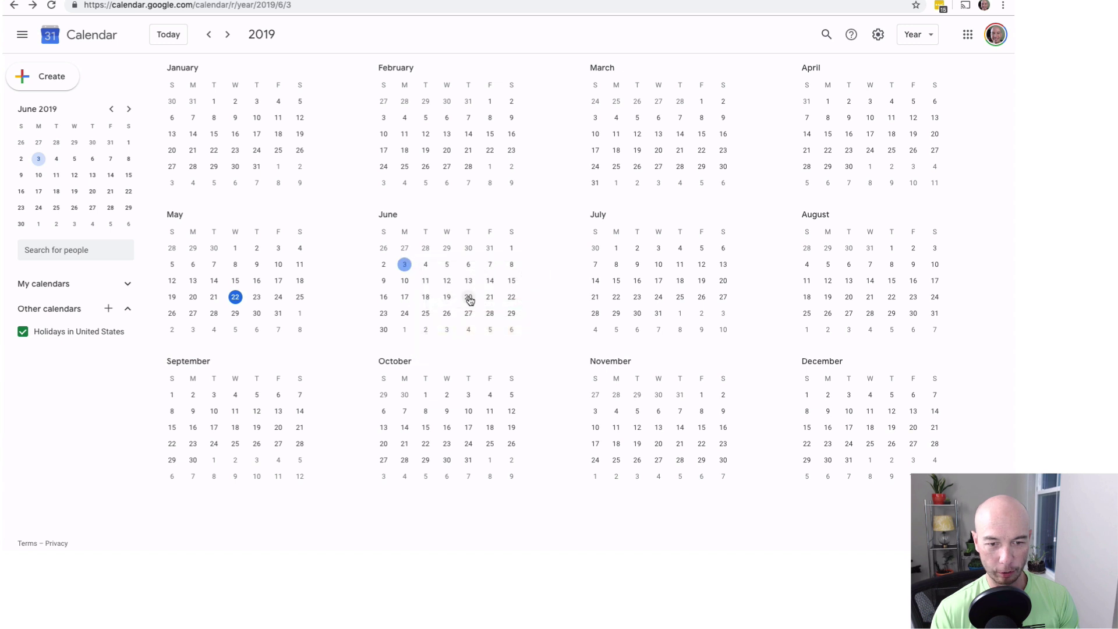
click(468, 299)
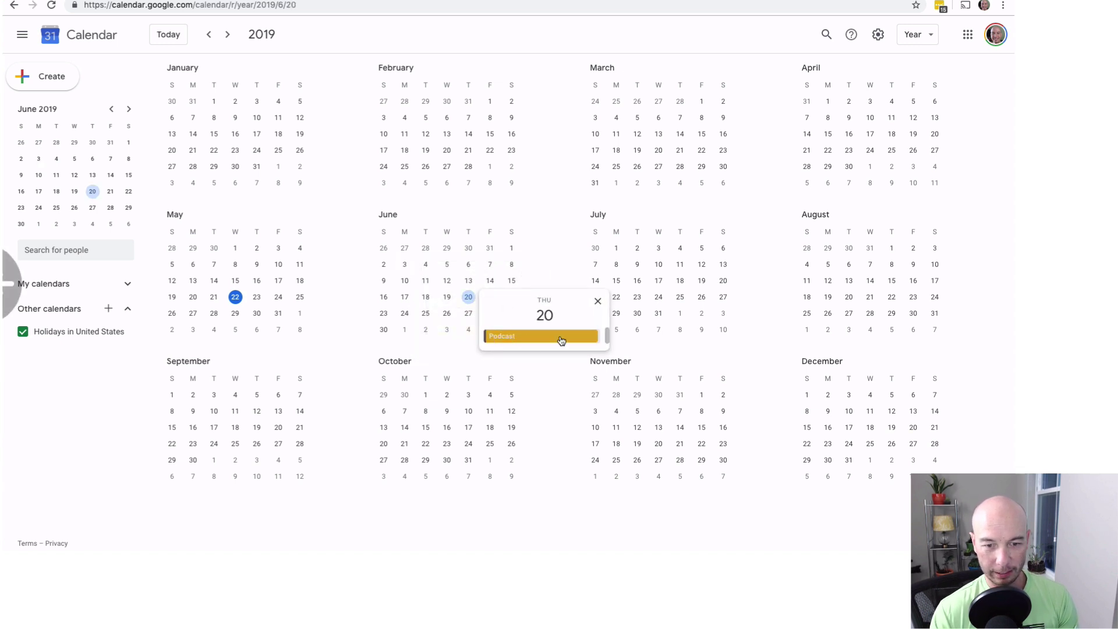
click(598, 301)
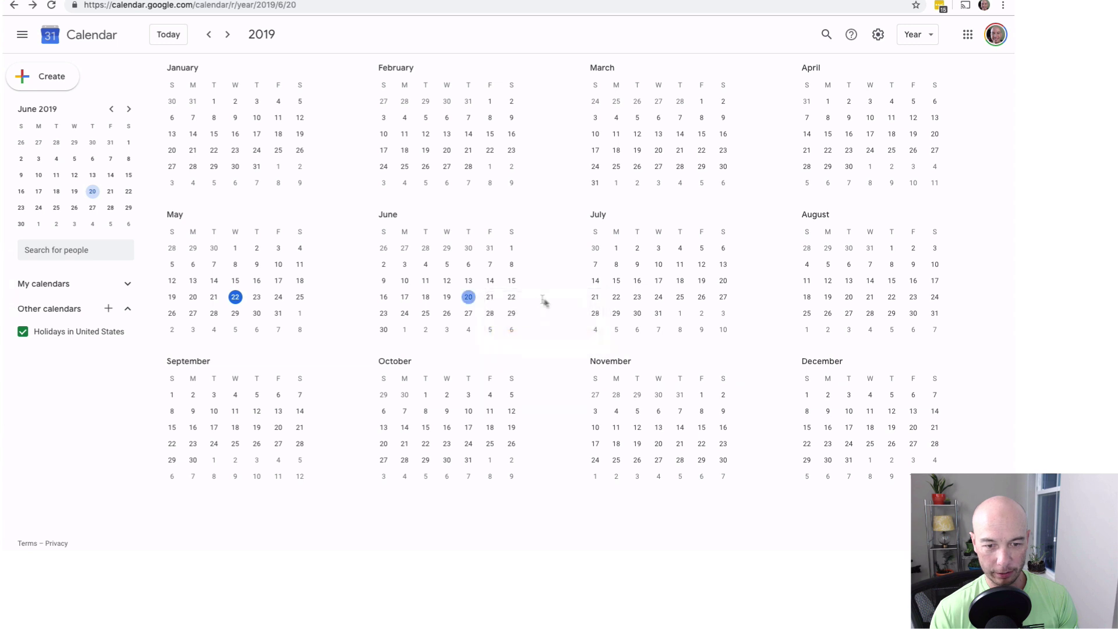
click(491, 299)
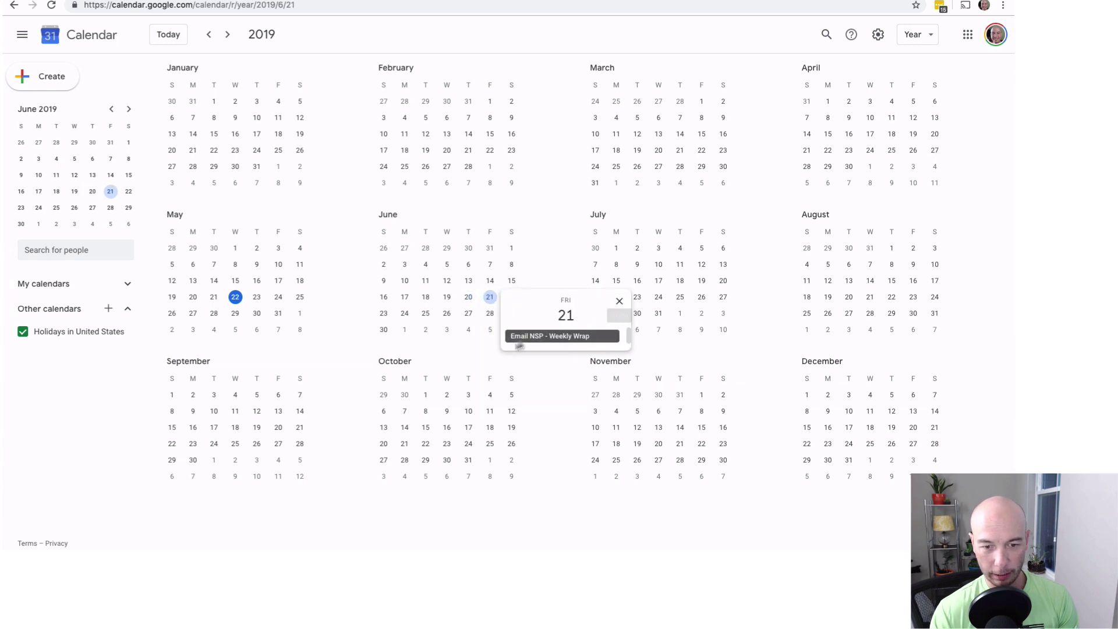
click(619, 301)
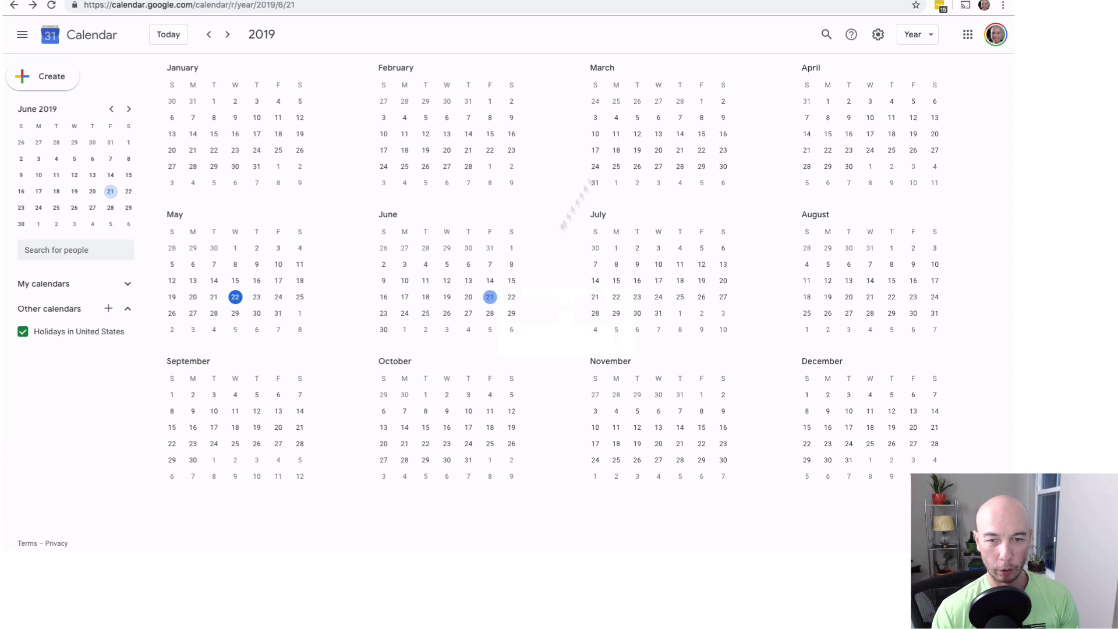
click(915, 35)
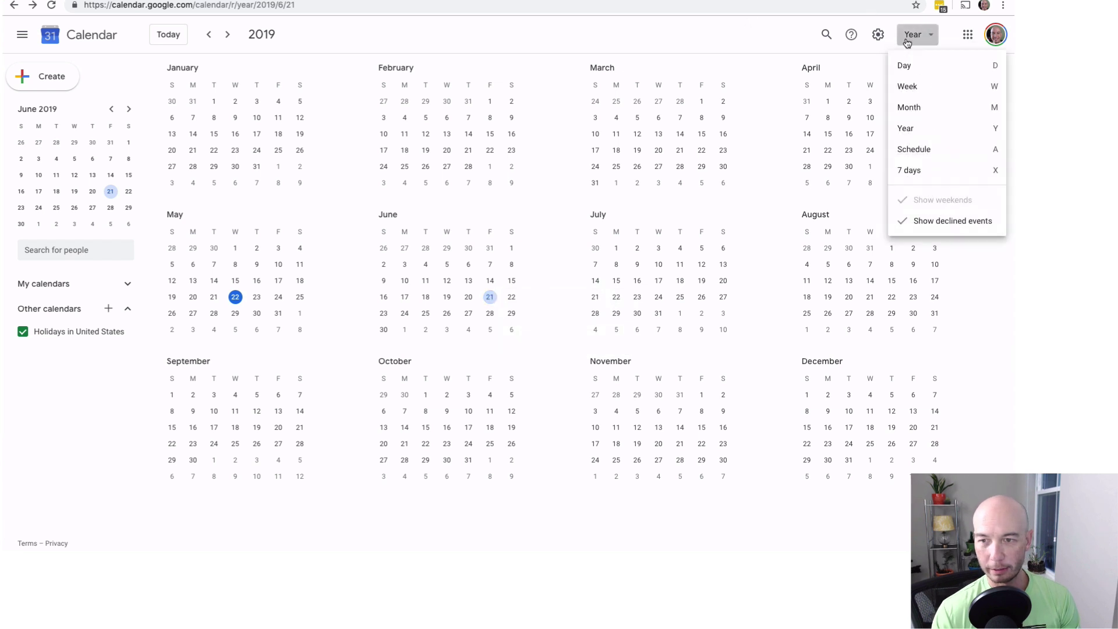
Step: Switch to month view, page forward to August 2019, then back to June 2019
click(920, 117)
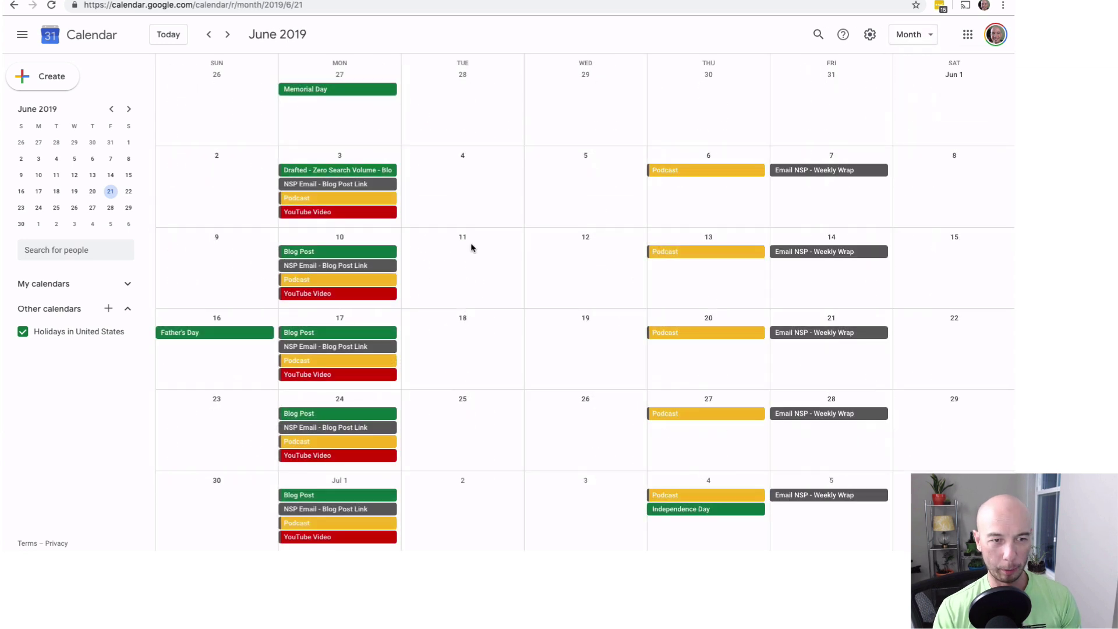
click(228, 36)
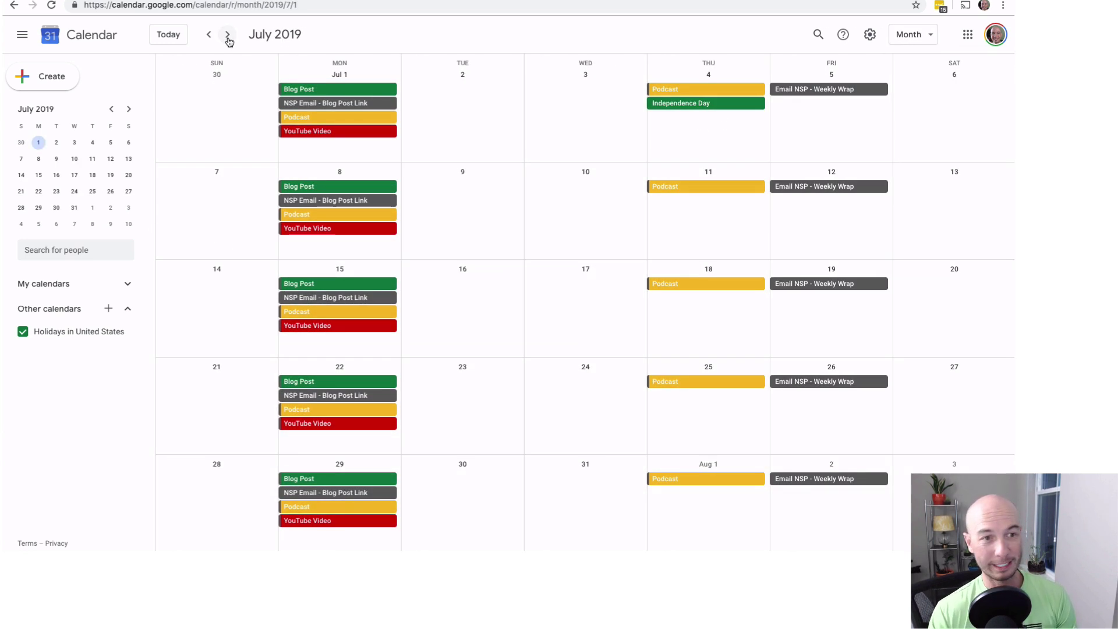
click(228, 36)
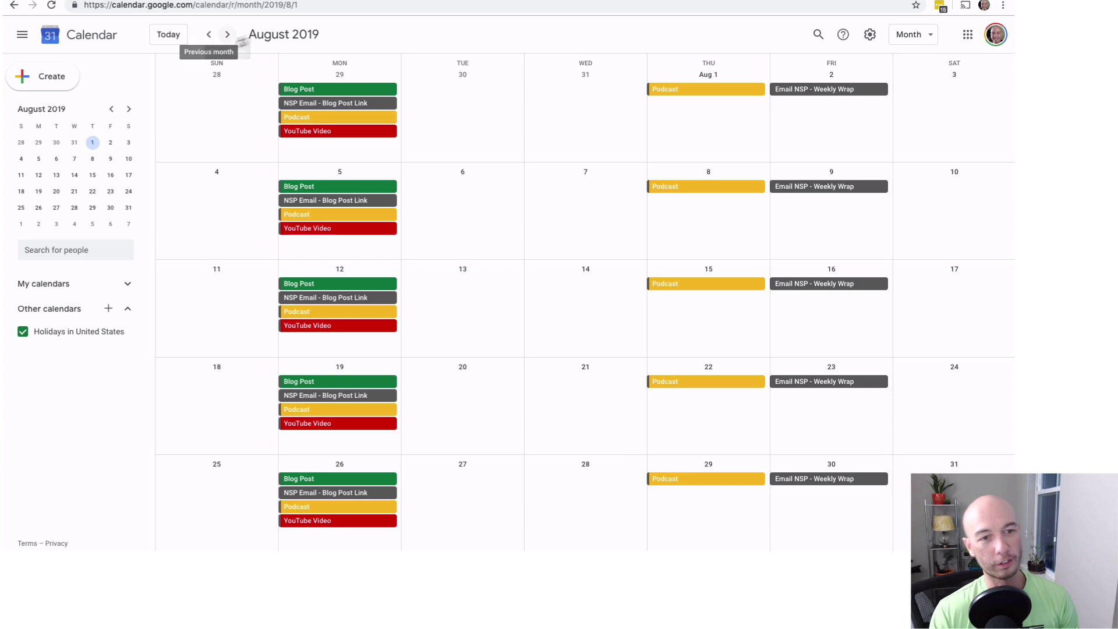
click(208, 36)
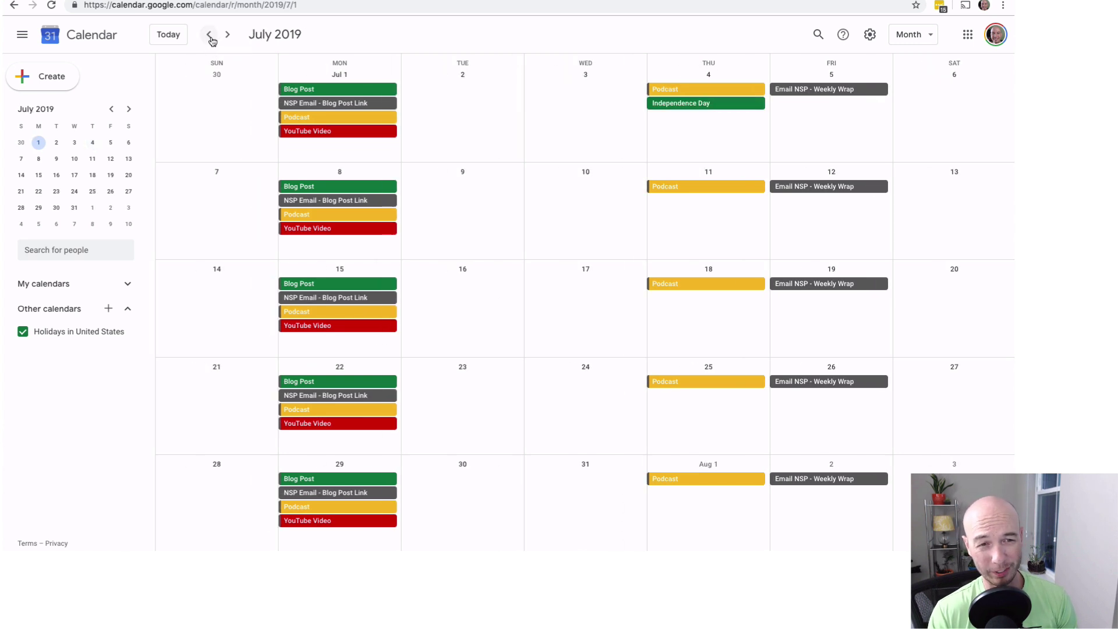
click(209, 35)
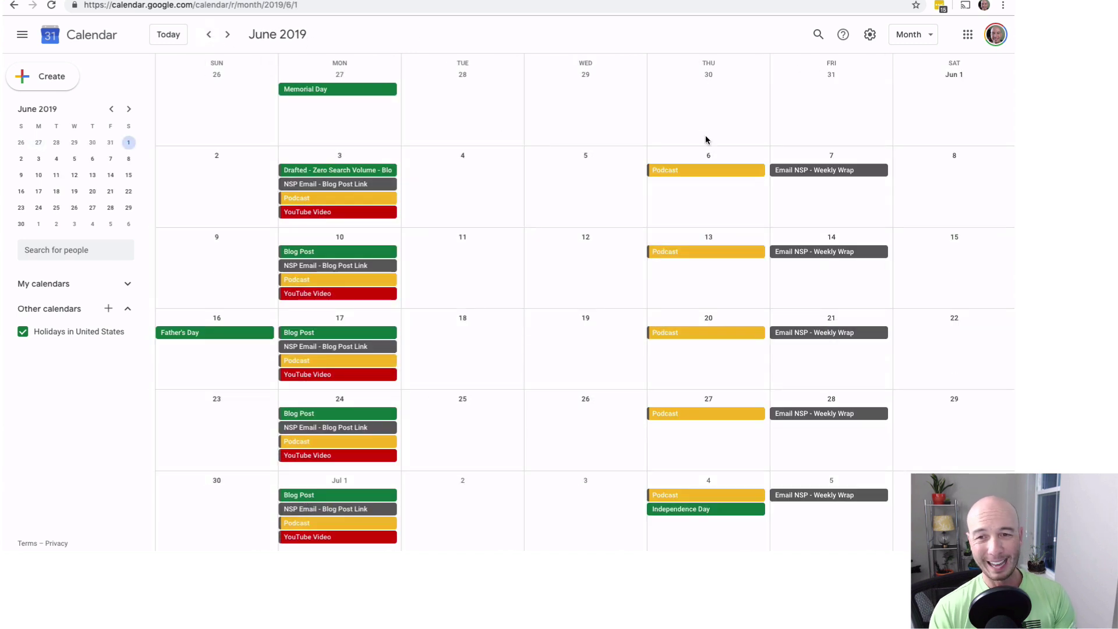